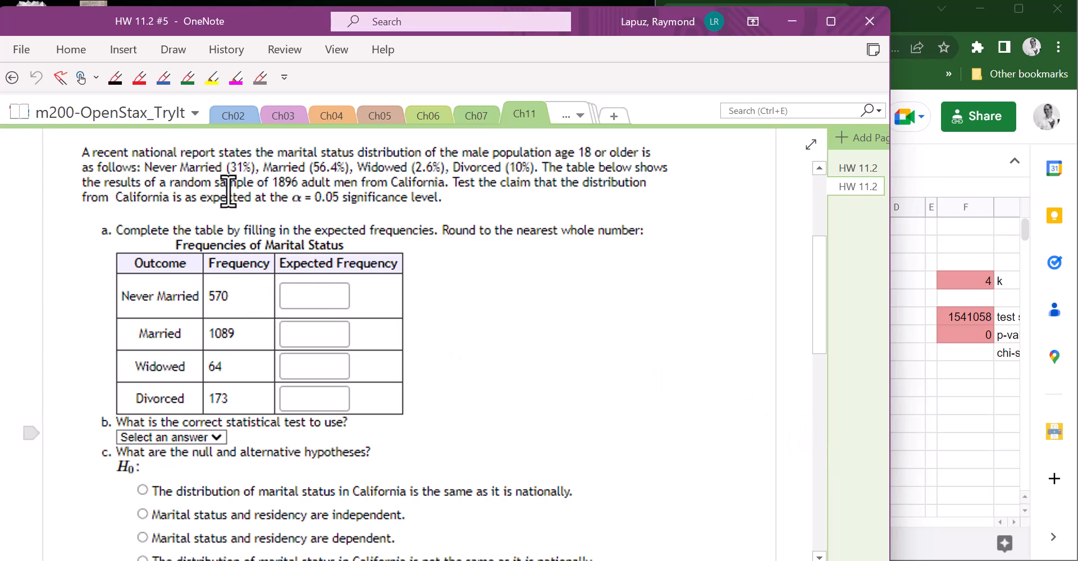
- Underline the sample size 1896 with the blue pen and handwrite 31%, 56.4%, 2.6% and 10% beside the four outcome rows
click(162, 77)
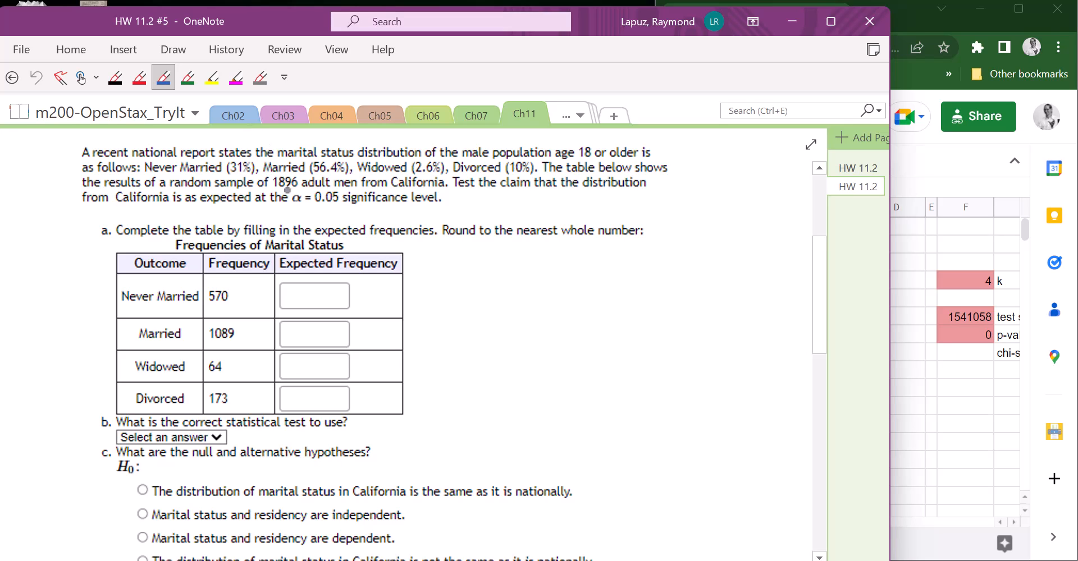
drag(273, 190, 294, 188)
drag(409, 295, 425, 307)
drag(430, 289, 432, 306)
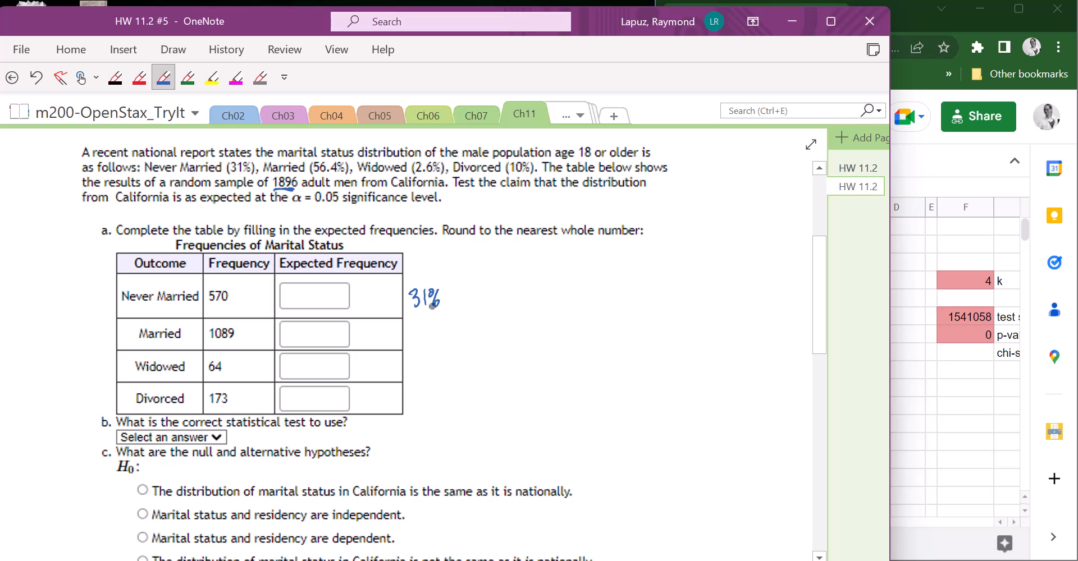
mouse_move(420, 323)
mouse_down()
mouse_move(414, 336)
mouse_move(447, 337)
mouse_up()
click(436, 335)
drag(451, 319, 454, 339)
drag(456, 333, 458, 333)
drag(415, 362, 435, 374)
click(431, 371)
mouse_move(443, 358)
mouse_down()
mouse_move(451, 375)
mouse_move(430, 402)
mouse_move(443, 393)
mouse_up()
drag(449, 387, 445, 406)
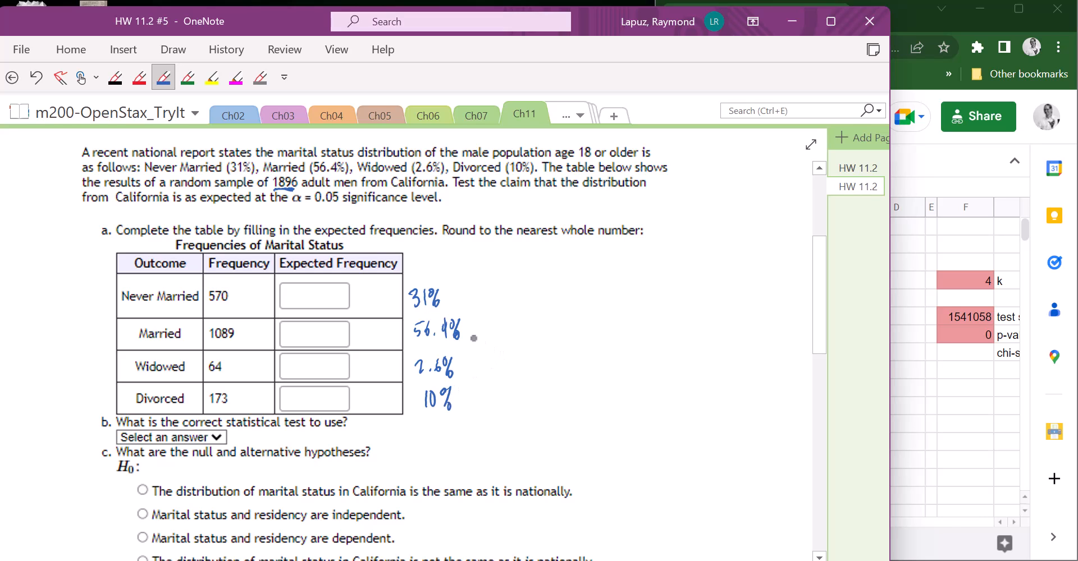
- Draw arrows from the handwritten percentages to the expected frequency boxes and write "* 1896" after each percentage
mouse_move(406, 292)
mouse_down()
mouse_move(375, 290)
mouse_move(385, 331)
mouse_move(375, 335)
mouse_up()
drag(418, 362, 379, 366)
drag(415, 394, 378, 403)
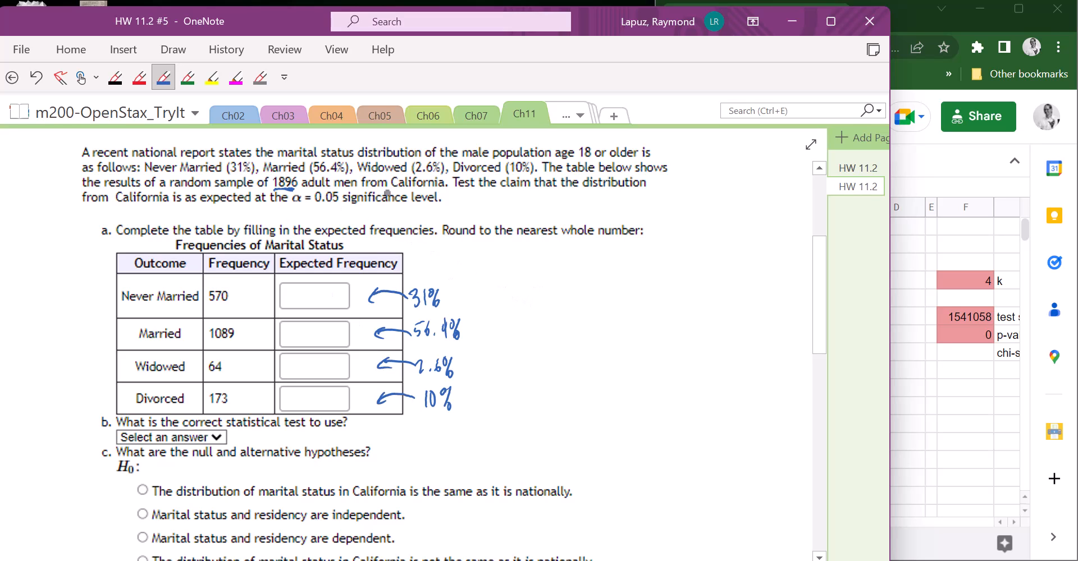
drag(456, 298, 509, 303)
mouse_move(467, 330)
mouse_down()
mouse_move(486, 338)
mouse_move(505, 328)
mouse_move(512, 340)
mouse_move(486, 379)
mouse_move(504, 366)
mouse_move(507, 377)
mouse_move(469, 408)
mouse_move(488, 409)
mouse_move(498, 395)
mouse_move(503, 409)
mouse_move(513, 403)
mouse_up()
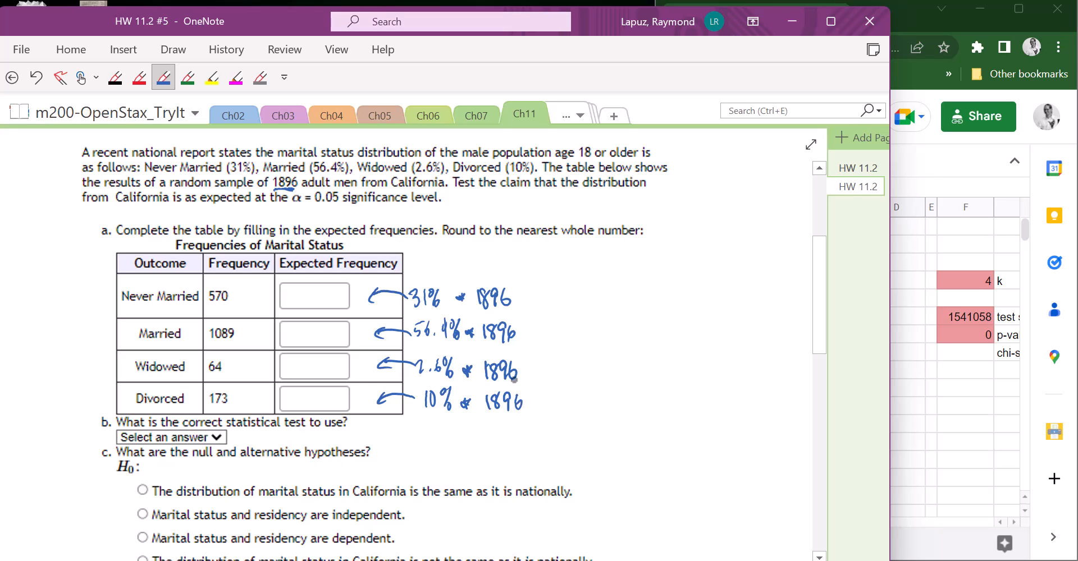
key(Escape)
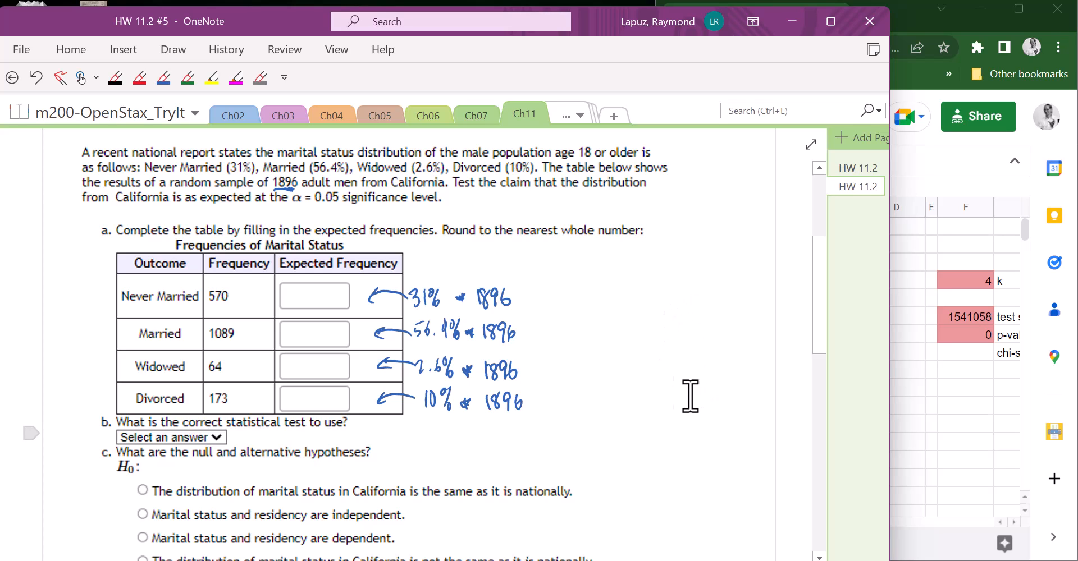
- Switch to the Google Sheets template and enter the proportions 0.31, 0.564, 0.026 and 0.1 in cells D3 to D6
click(930, 412)
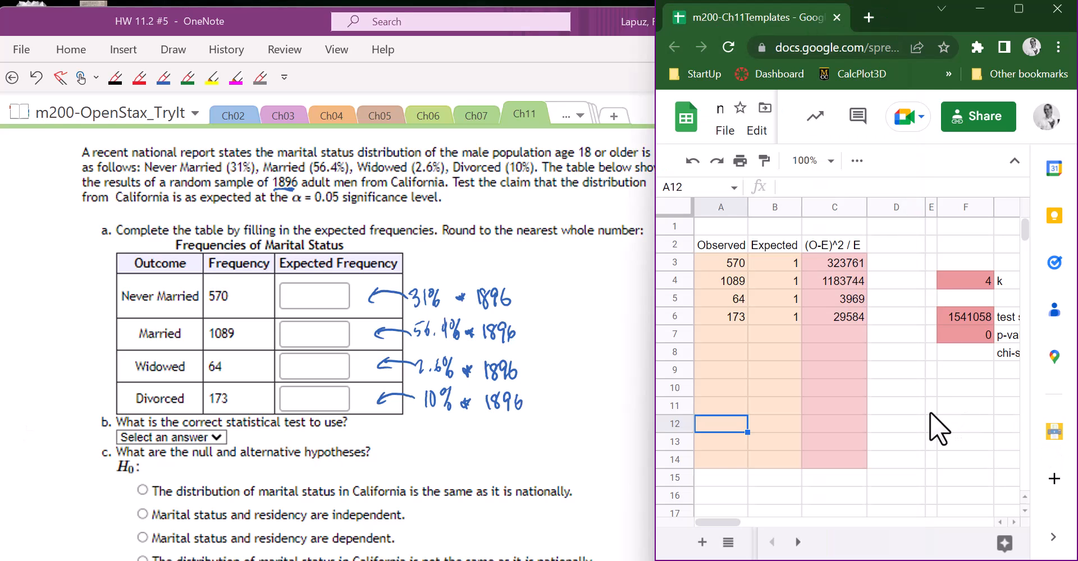
drag(709, 266, 726, 315)
drag(763, 257, 779, 322)
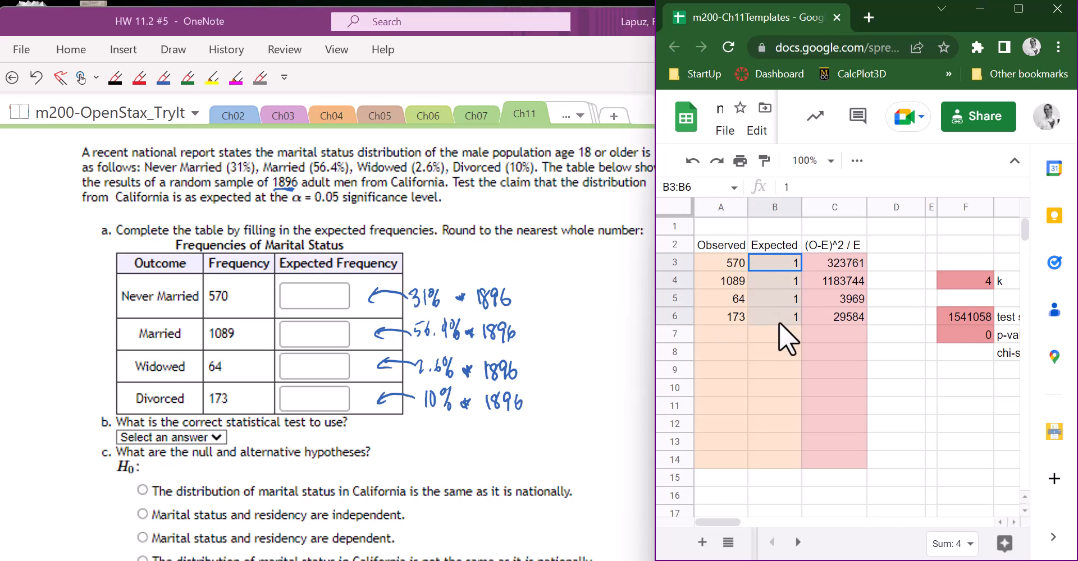
click(890, 244)
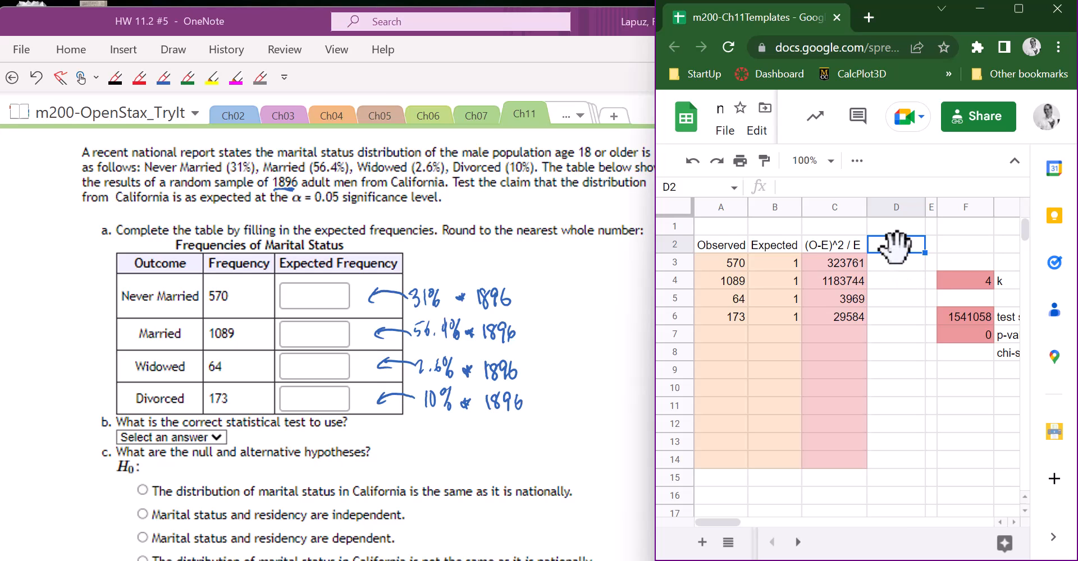
click(890, 264)
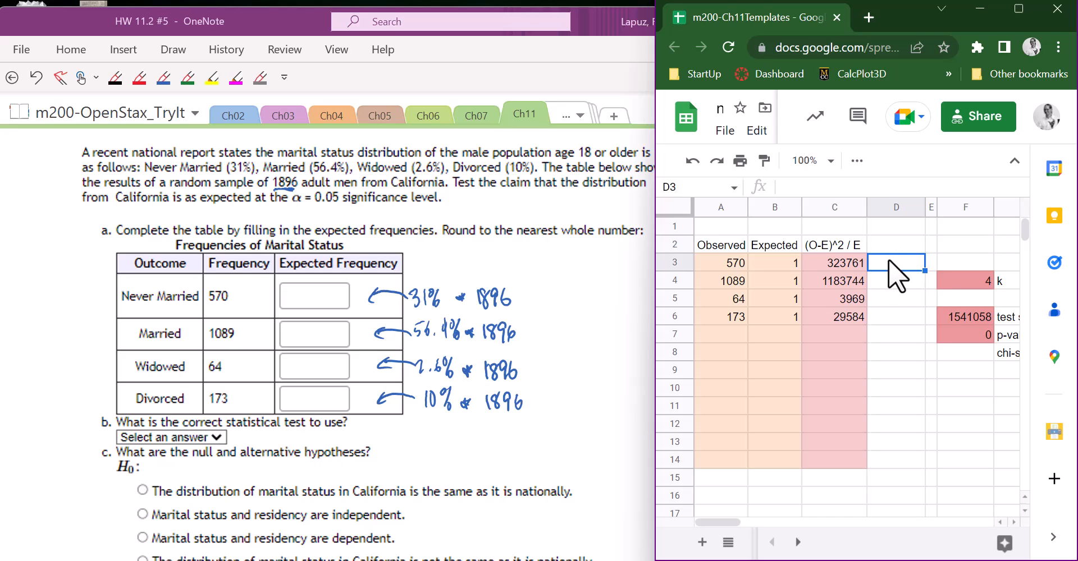
text(.31)
key(Return)
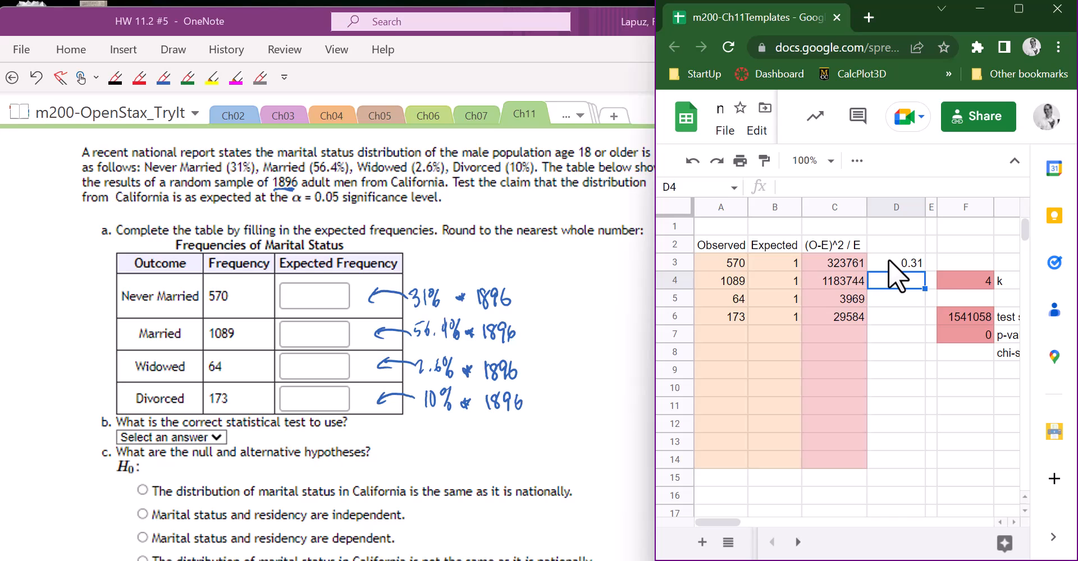
text(.564)
key(Return)
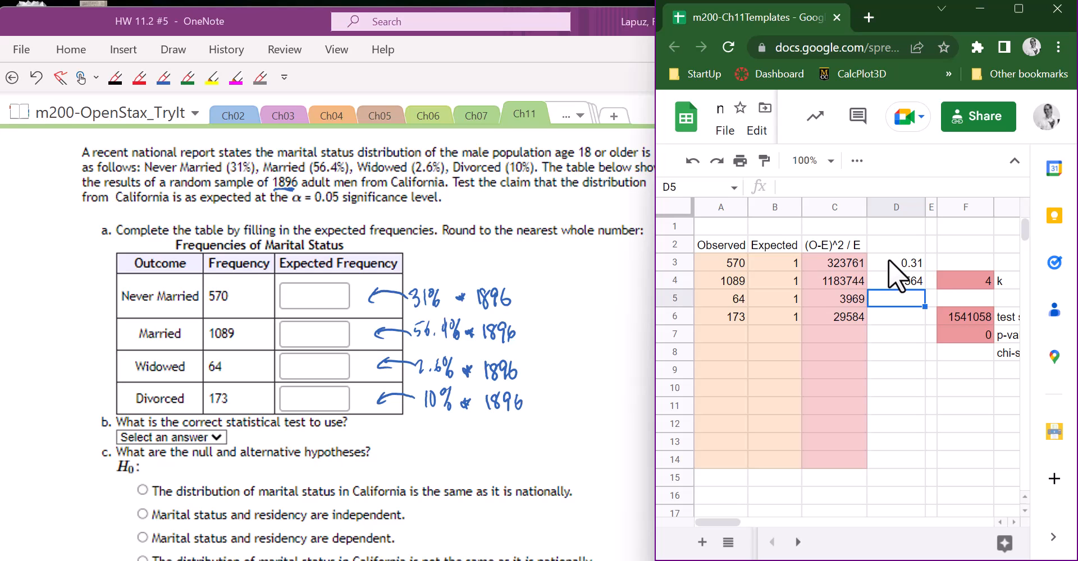
text(.026)
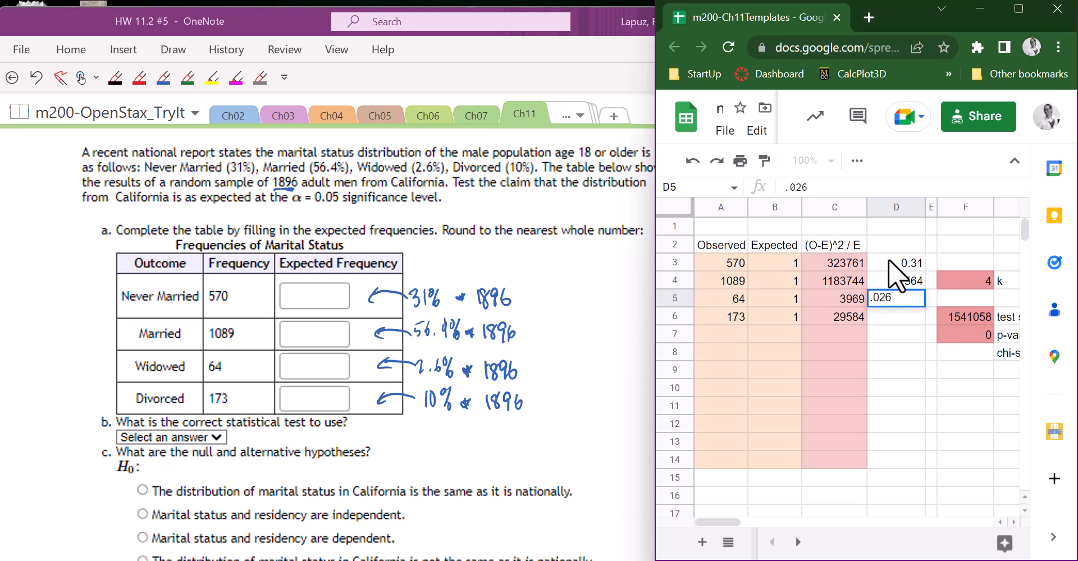
key(Return)
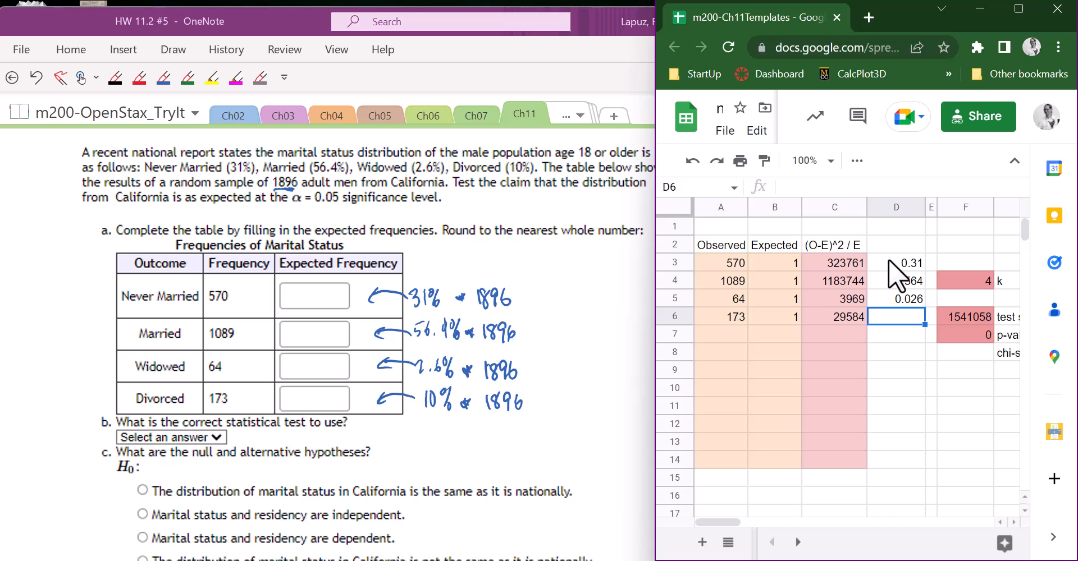
text(.1)
key(Return)
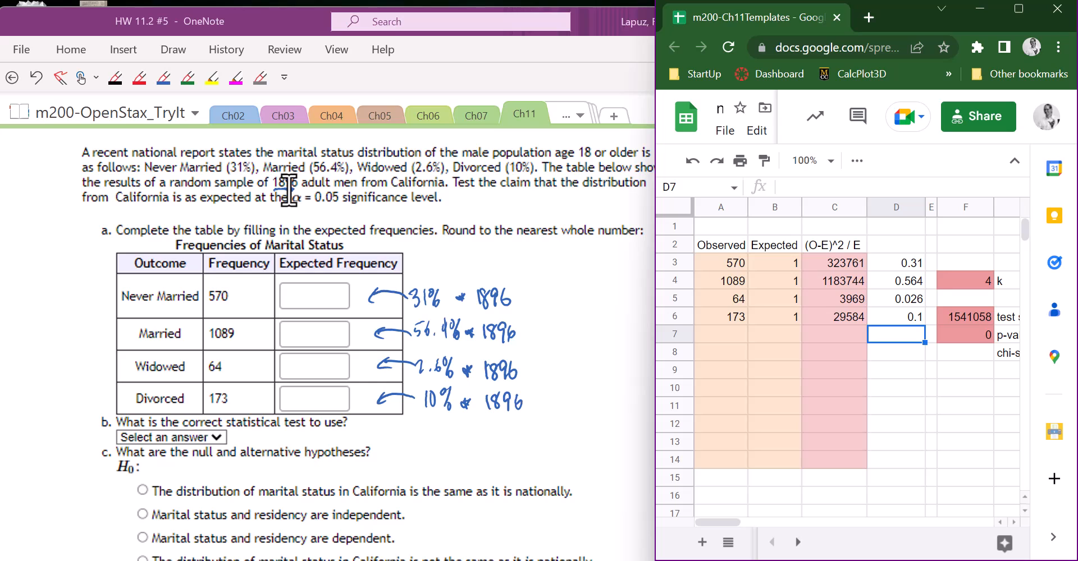
- Check the sum of the observed frequencies in A3:A6
click(725, 368)
click(727, 252)
click(723, 264)
drag(722, 264, 710, 320)
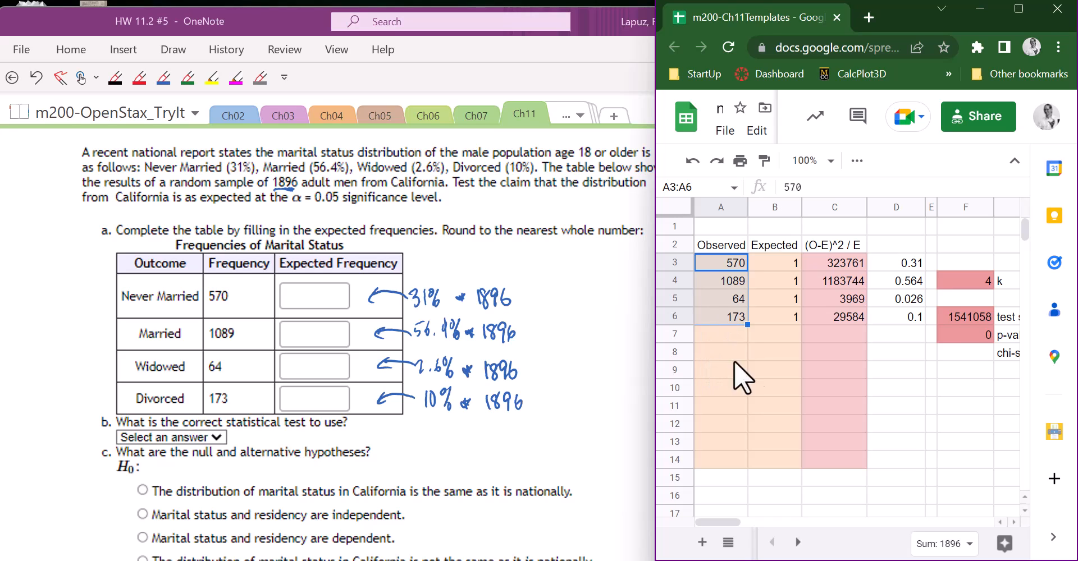
- Enter the expected frequency formula =D3*1896 in B3 and fill it down to B6
click(779, 262)
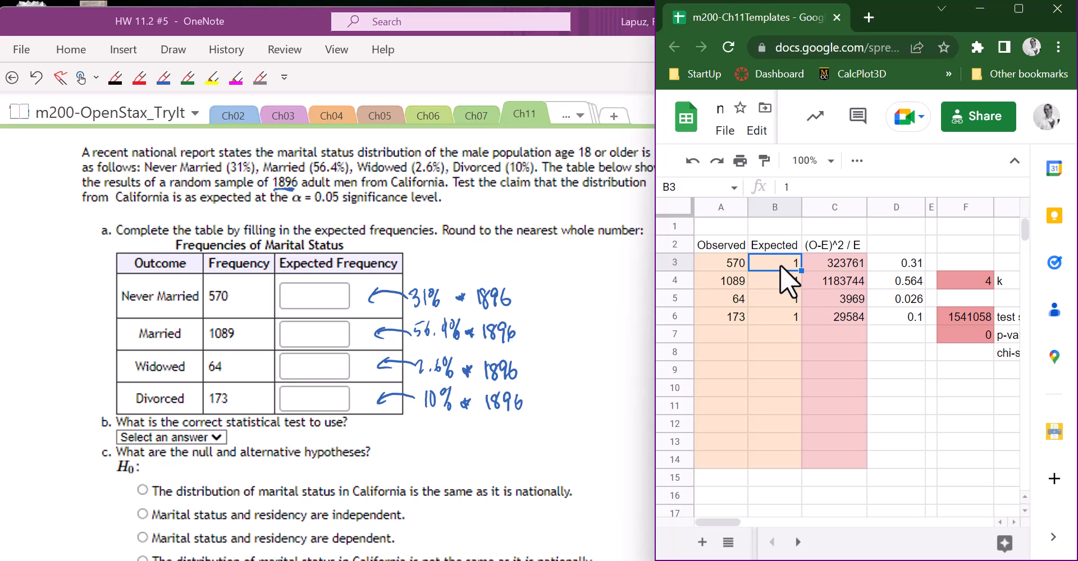
text(=)
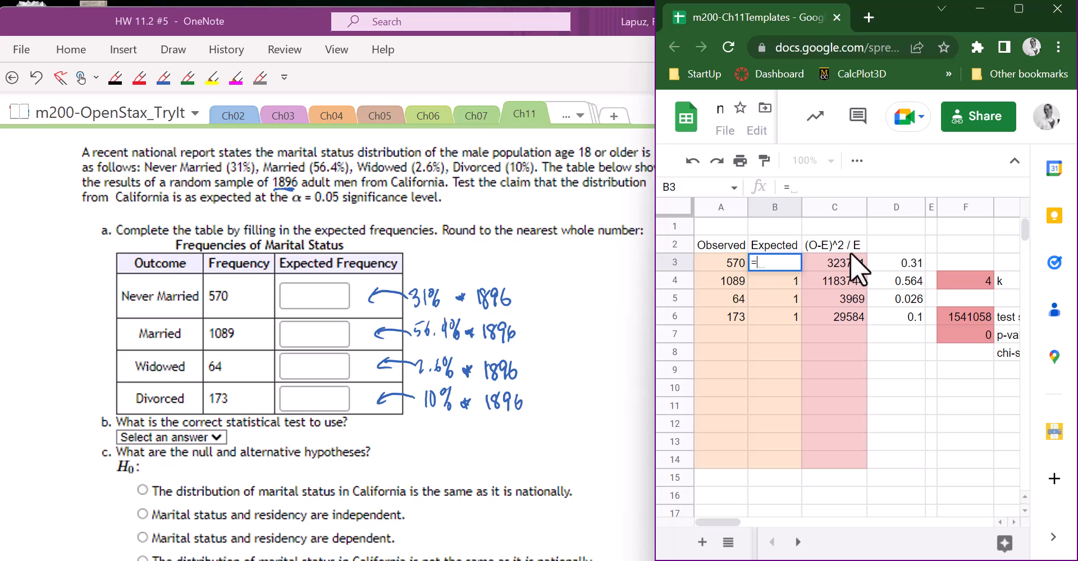
click(899, 262)
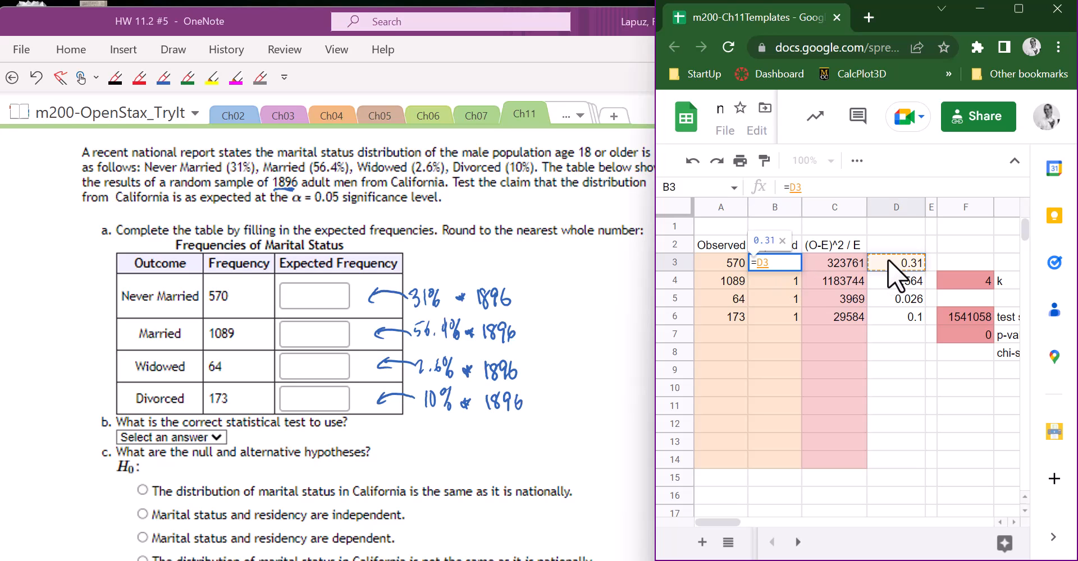
text(*)
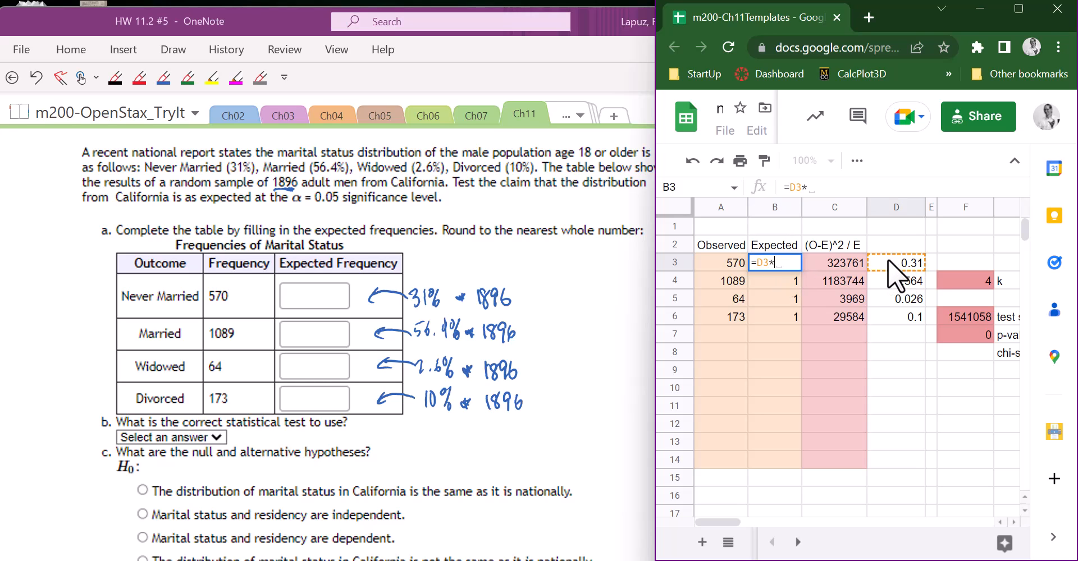
text(1896)
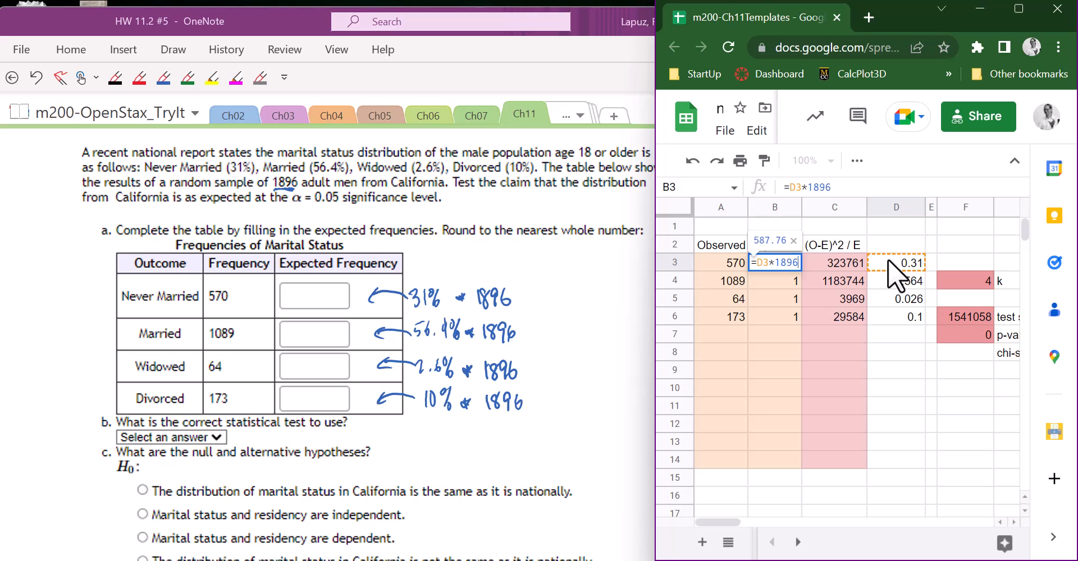
key(Return)
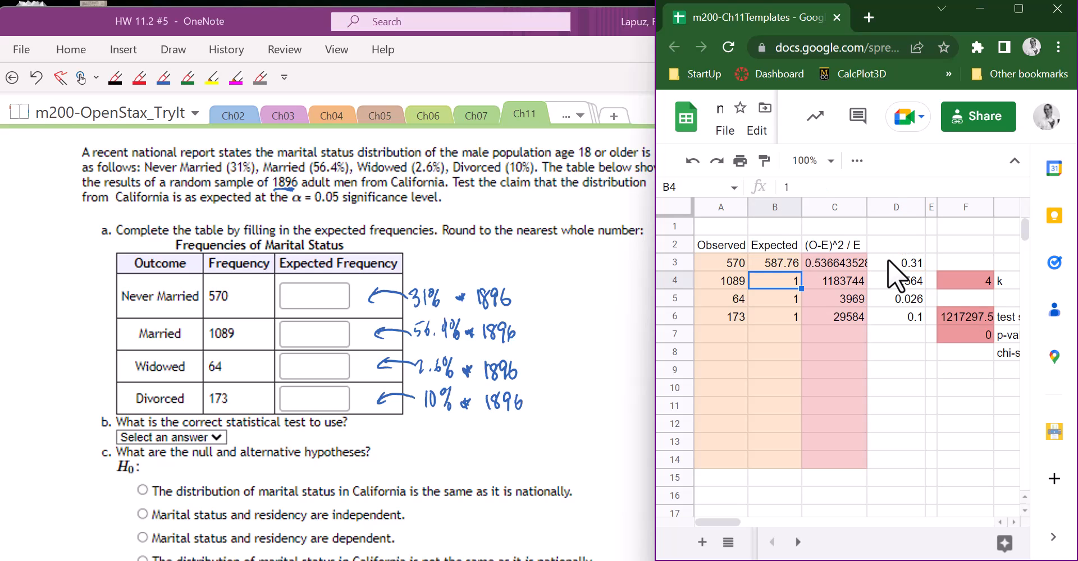
click(789, 264)
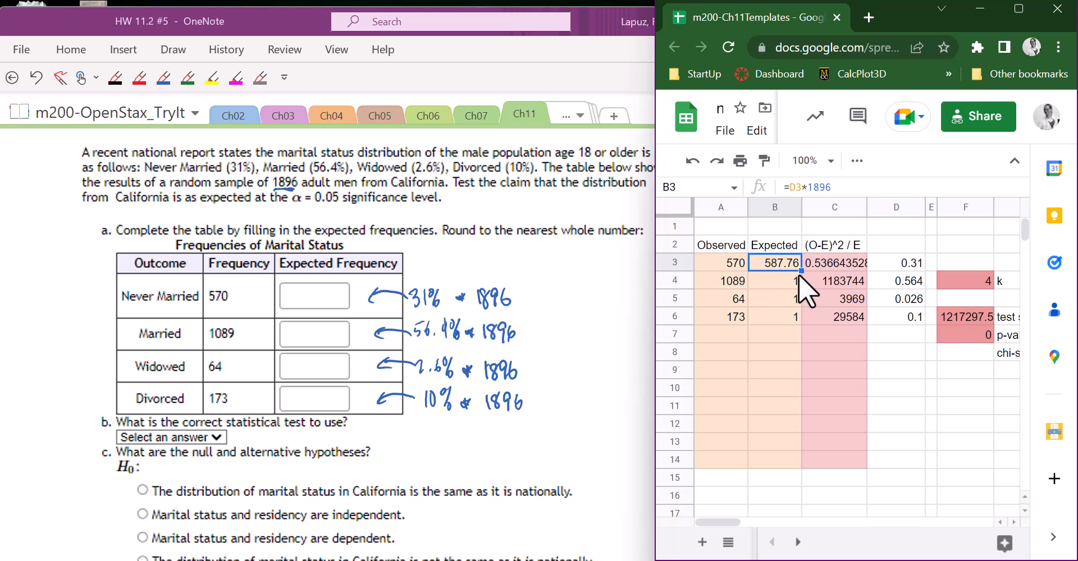
drag(801, 271, 797, 316)
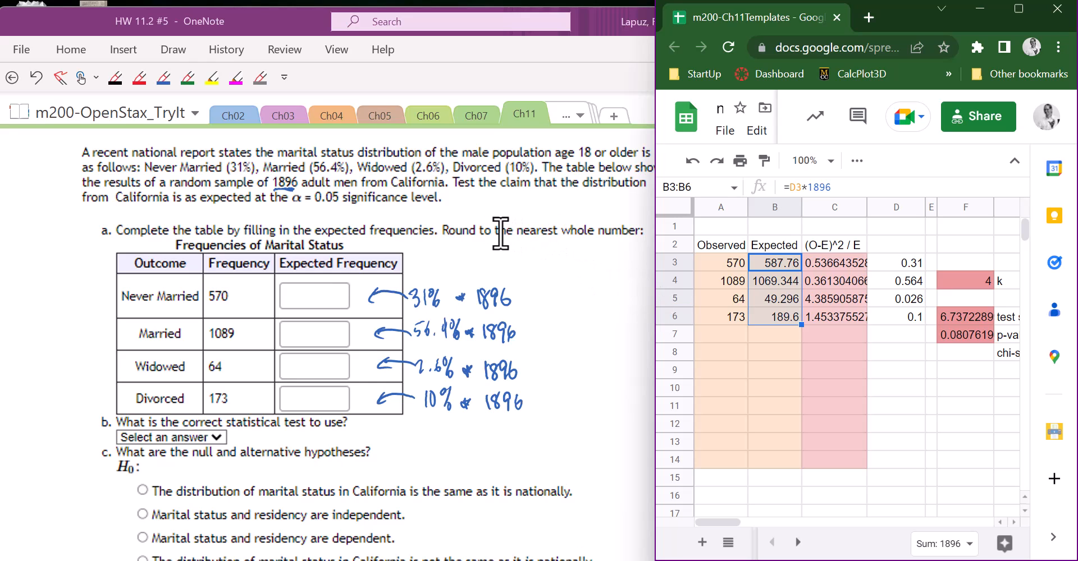
- Round the expected frequencies to whole numbers by changing B3 to =round(D3*1896,0) and filling it down to B6
click(764, 263)
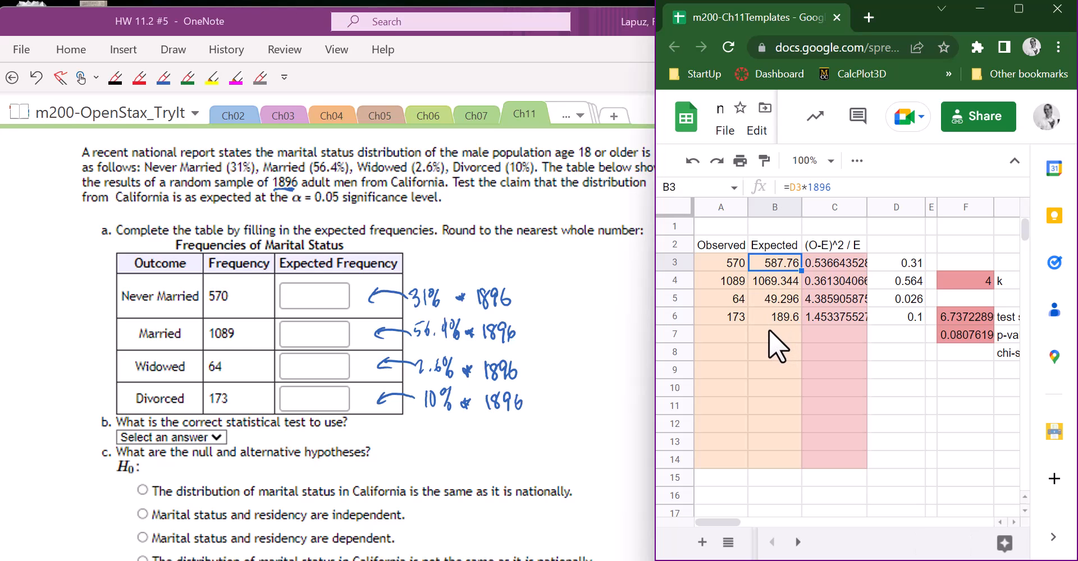
click(790, 187)
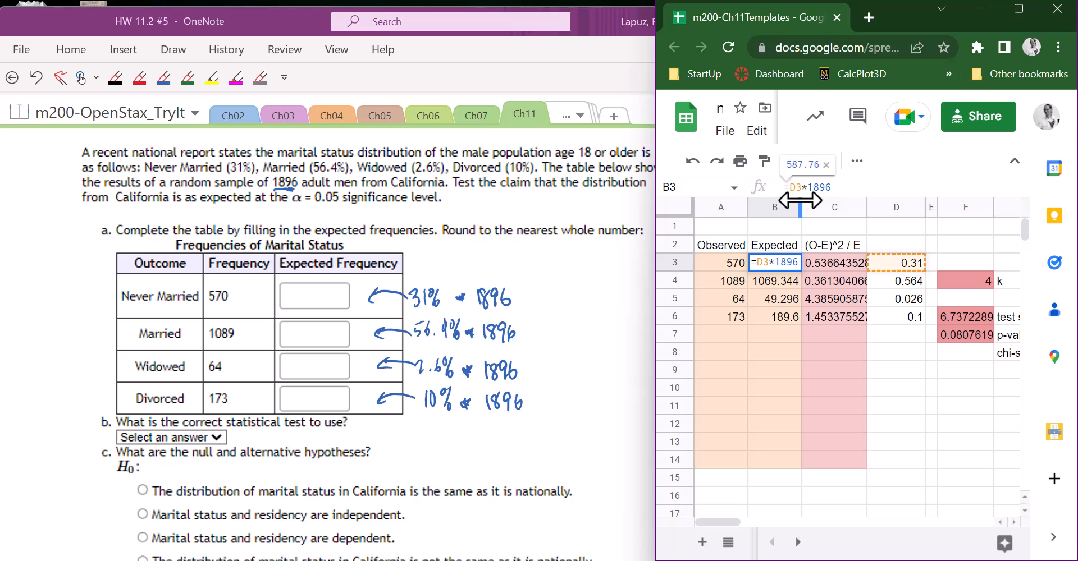
text(round()
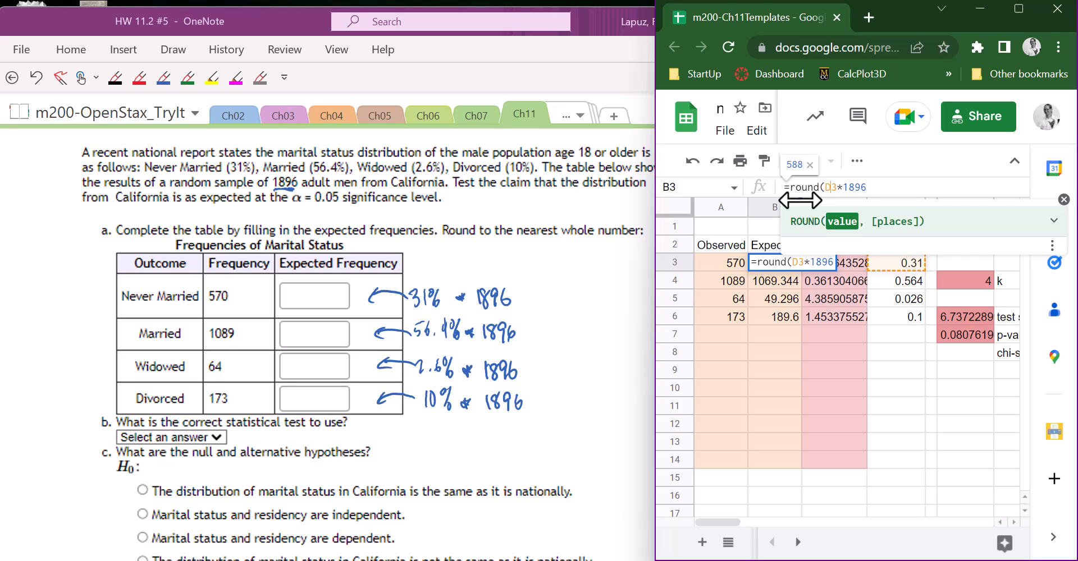
key(Right)
key(Right)
key(Right)
text(,)
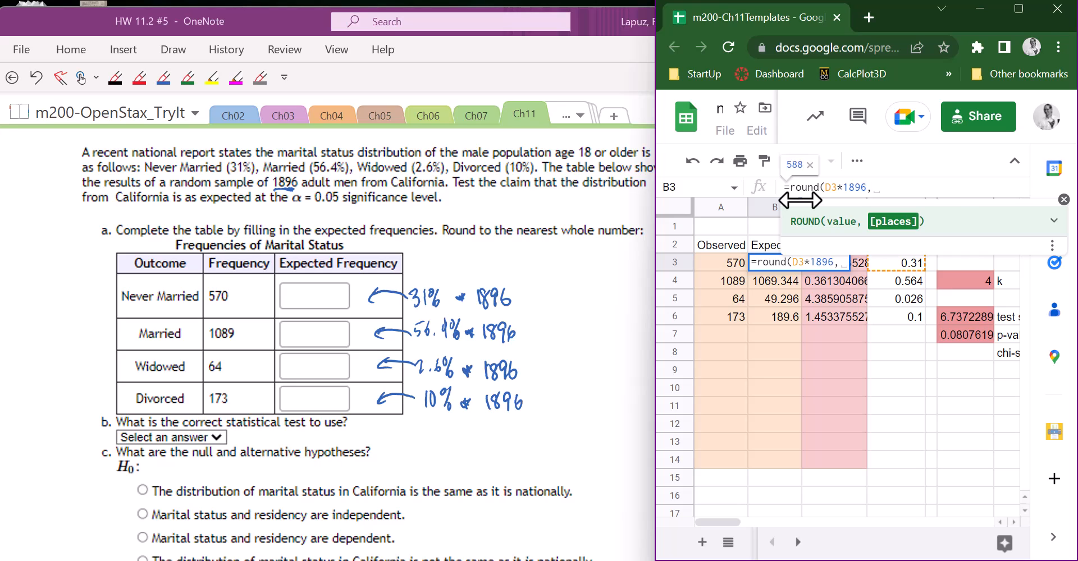
text(1)
key(BackSpace)
text(2)
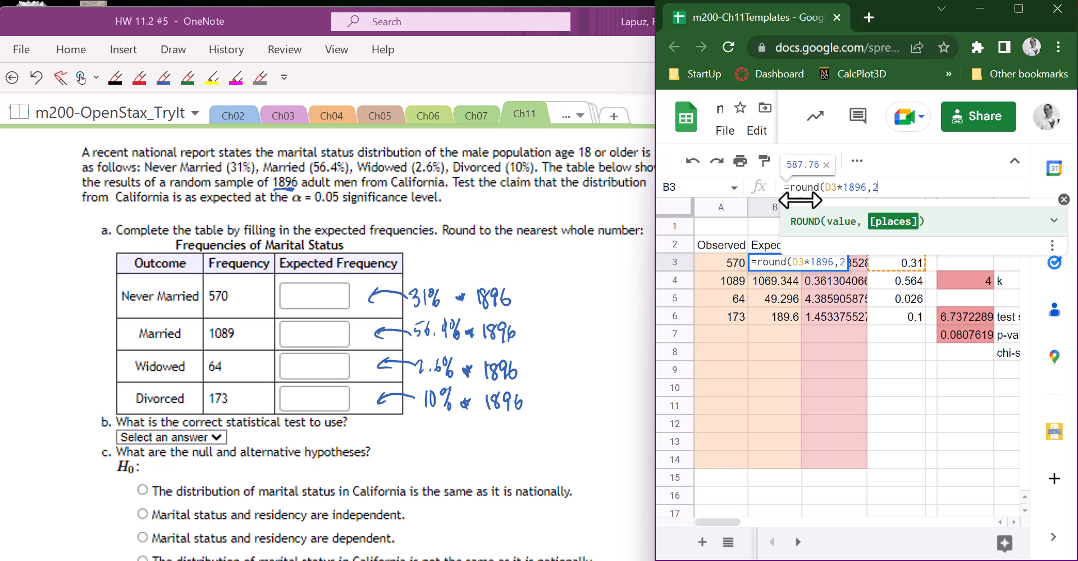
key(BackSpace)
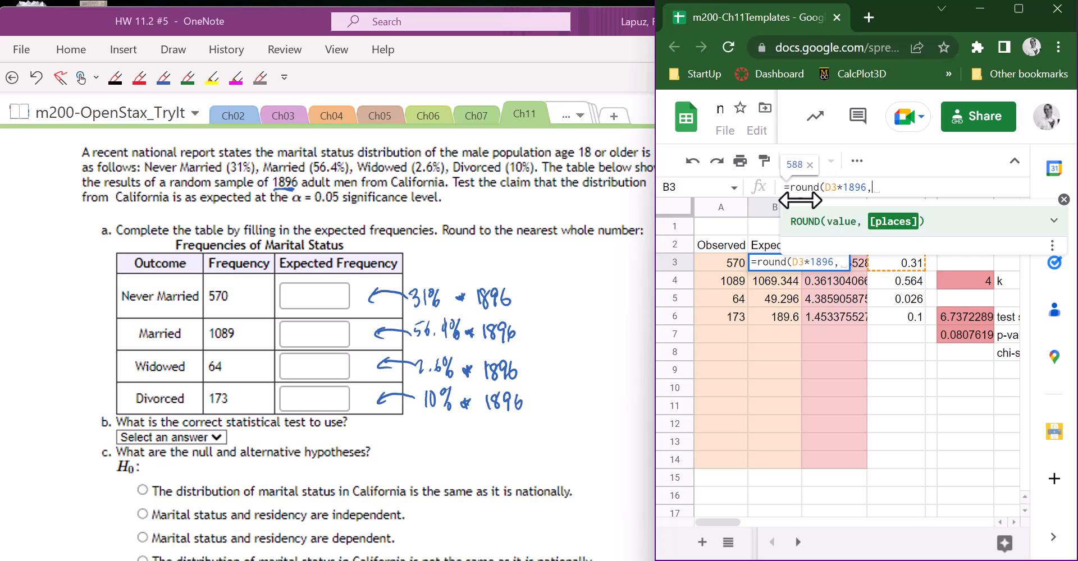
text(0))
key(Return)
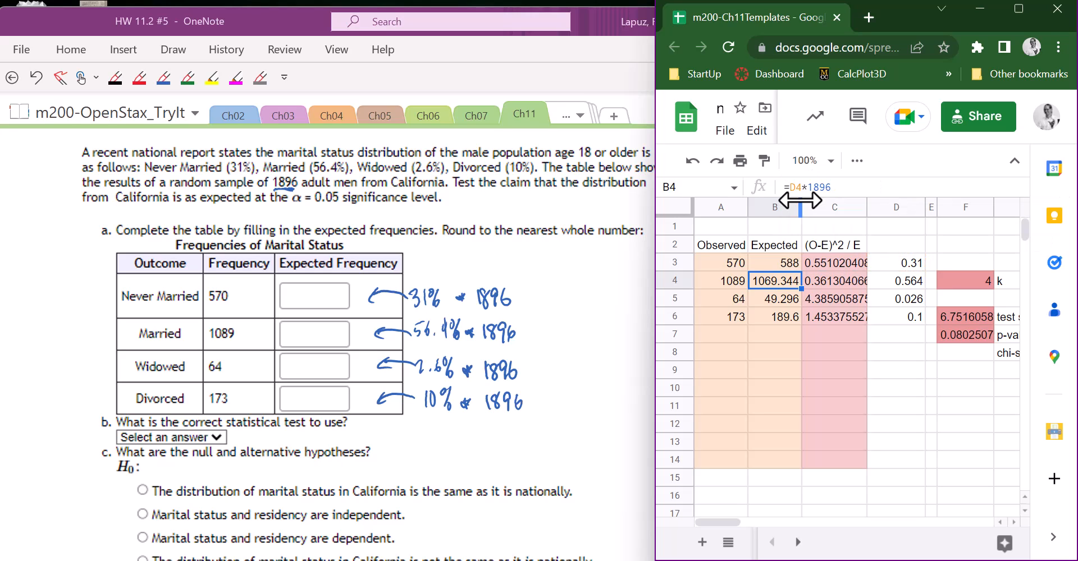
click(783, 263)
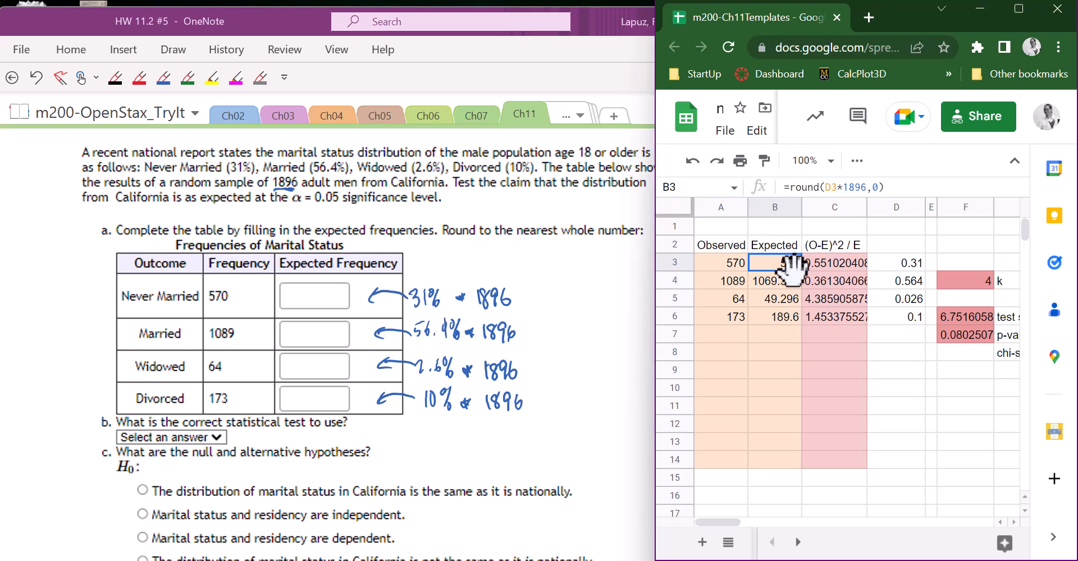
drag(802, 272, 801, 324)
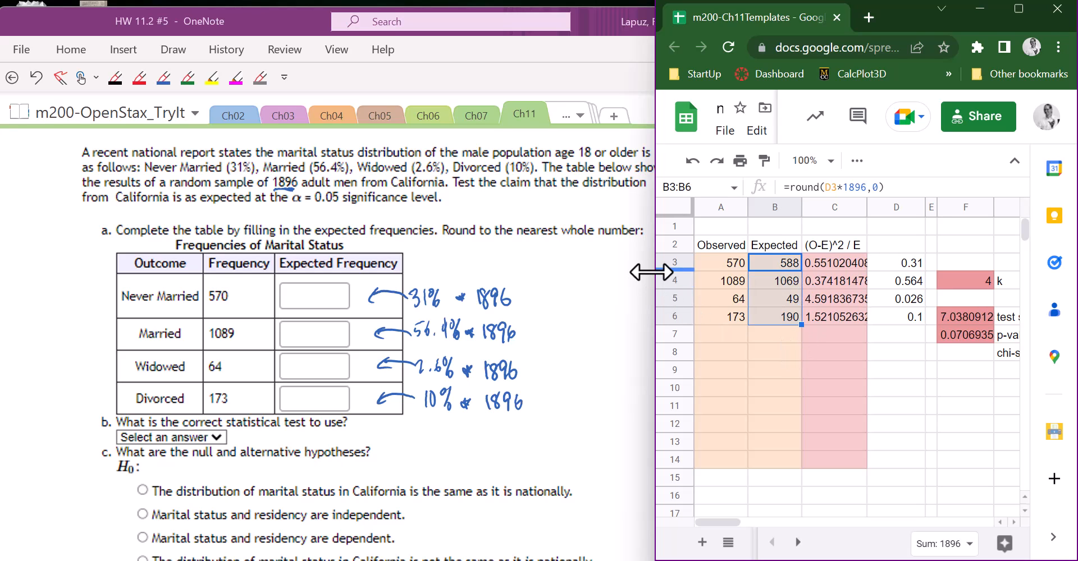
- Return to OneNote and narrow its window to uncover the Expected column of the spreadsheet
click(563, 308)
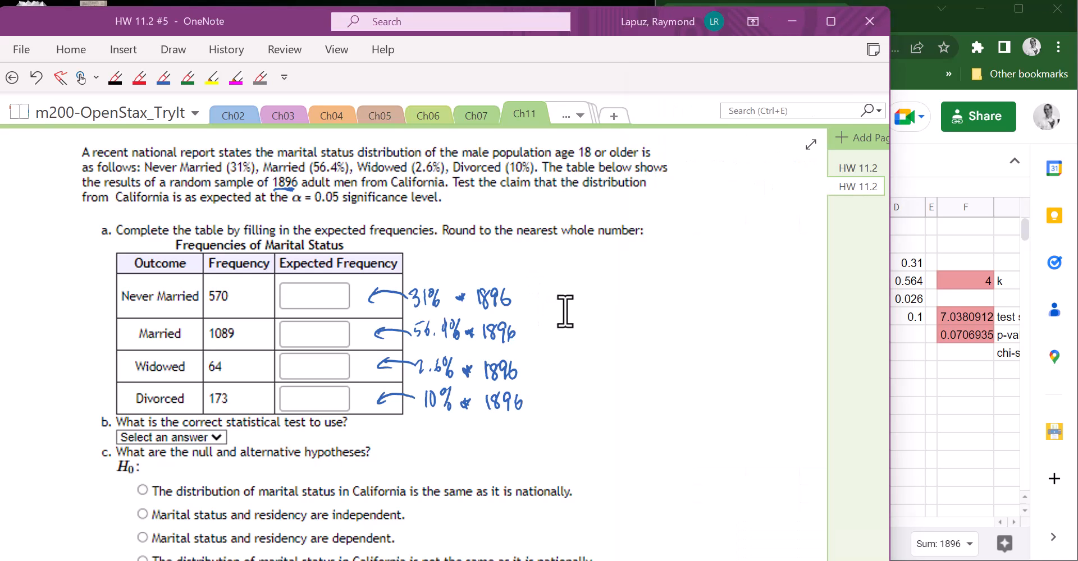
drag(890, 306, 748, 310)
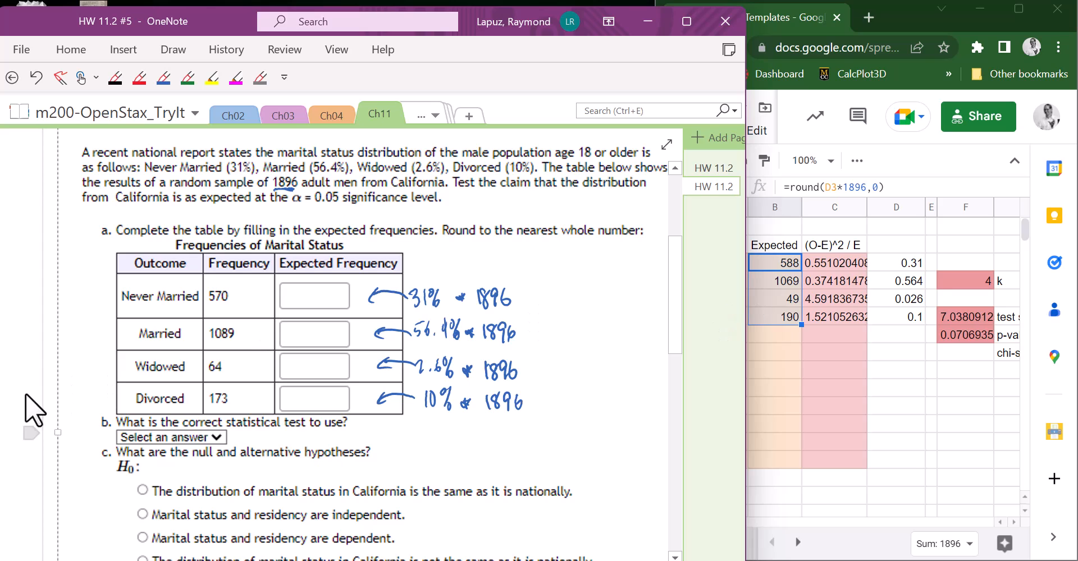
- Handwrite the expected frequencies 588, 1069, 49 and 190 in red in the table, and answer part b with "Goodness of Fit"
click(138, 84)
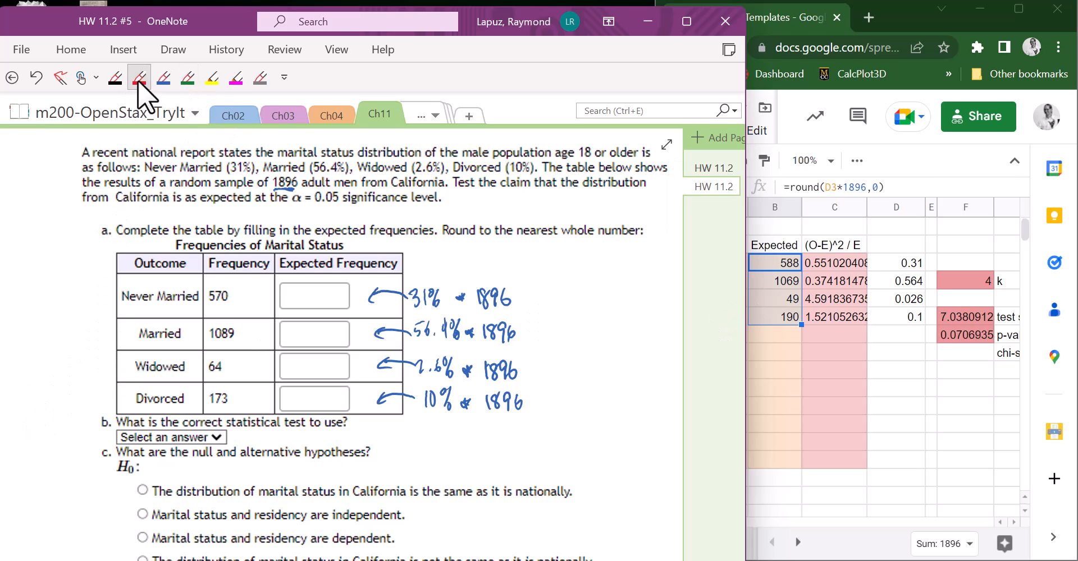
mouse_move(293, 287)
mouse_down()
mouse_move(296, 300)
mouse_move(302, 288)
mouse_move(326, 285)
mouse_up()
mouse_move(292, 323)
mouse_down()
mouse_move(325, 343)
mouse_move(310, 373)
mouse_move(324, 370)
mouse_move(295, 409)
mouse_move(317, 410)
mouse_up()
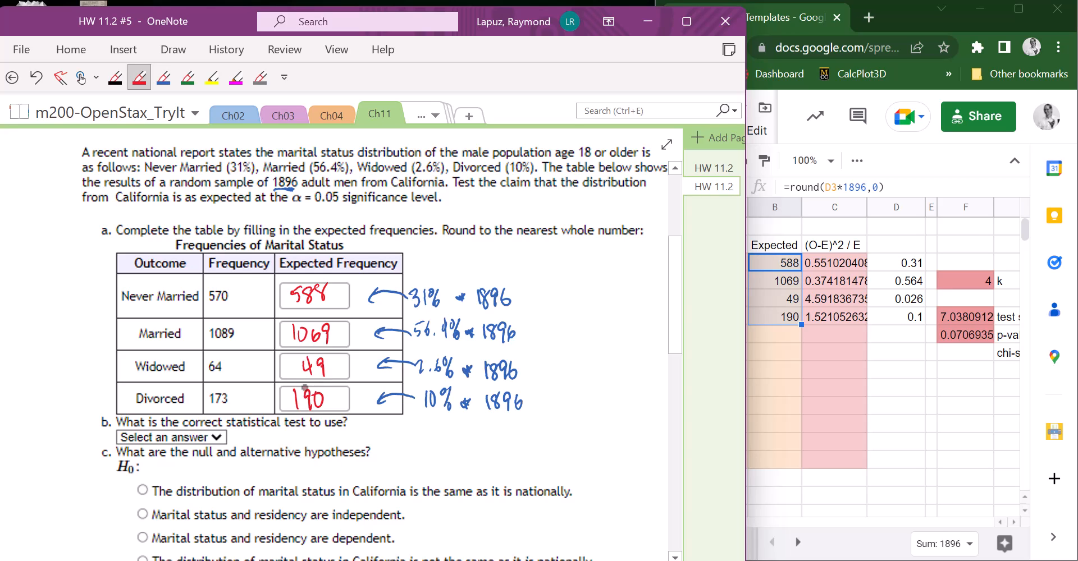
key(Escape)
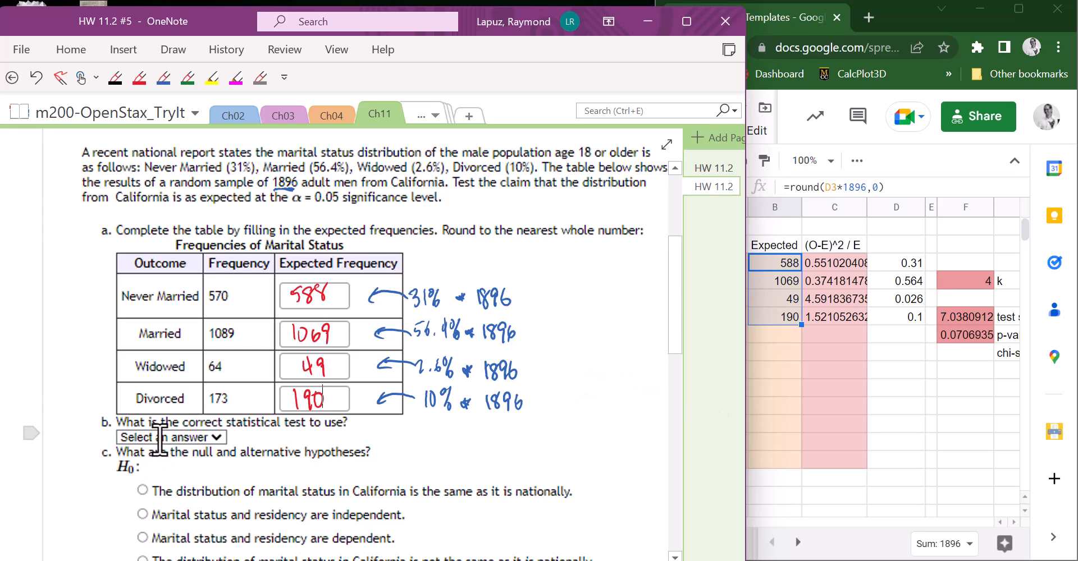
mouse_move(245, 432)
mouse_down()
mouse_move(243, 442)
mouse_move(352, 434)
mouse_up()
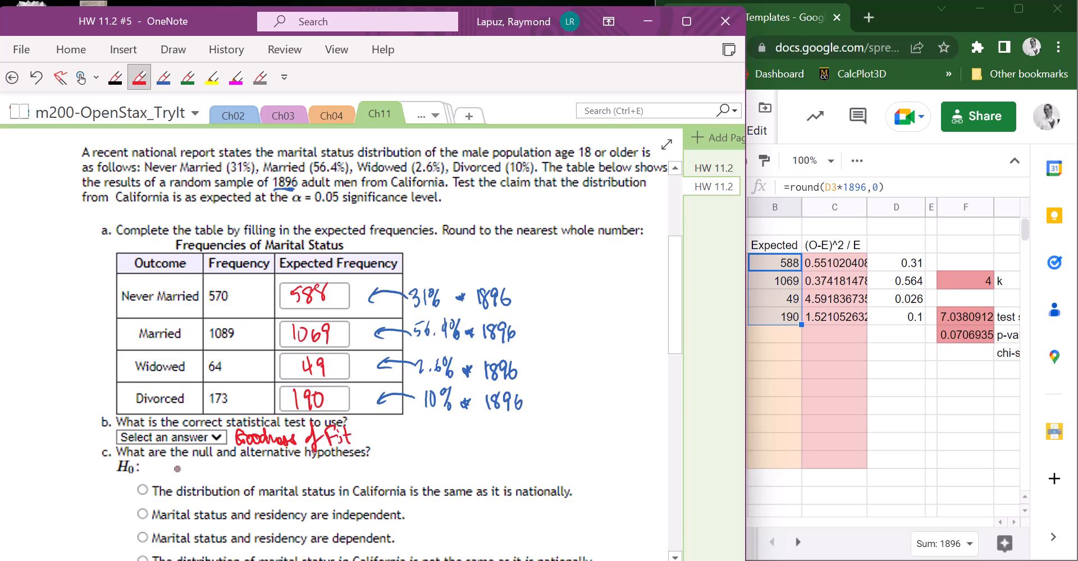
key(Escape)
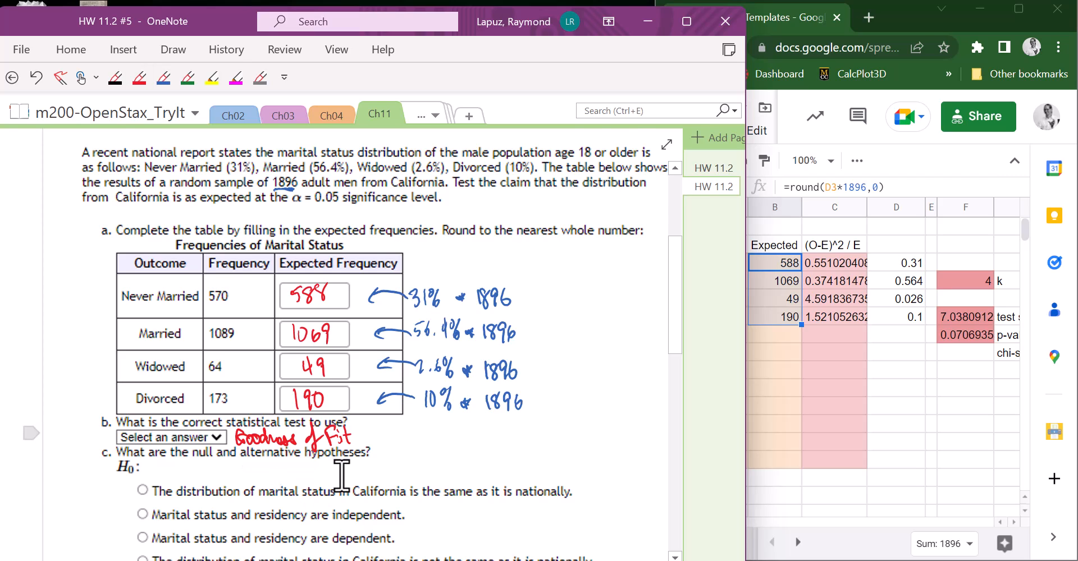
- Mark "same as it is nationally" as H0, cross out the independent and dependent options, and underline "not" in the last one
scroll(359, 466, up, 2)
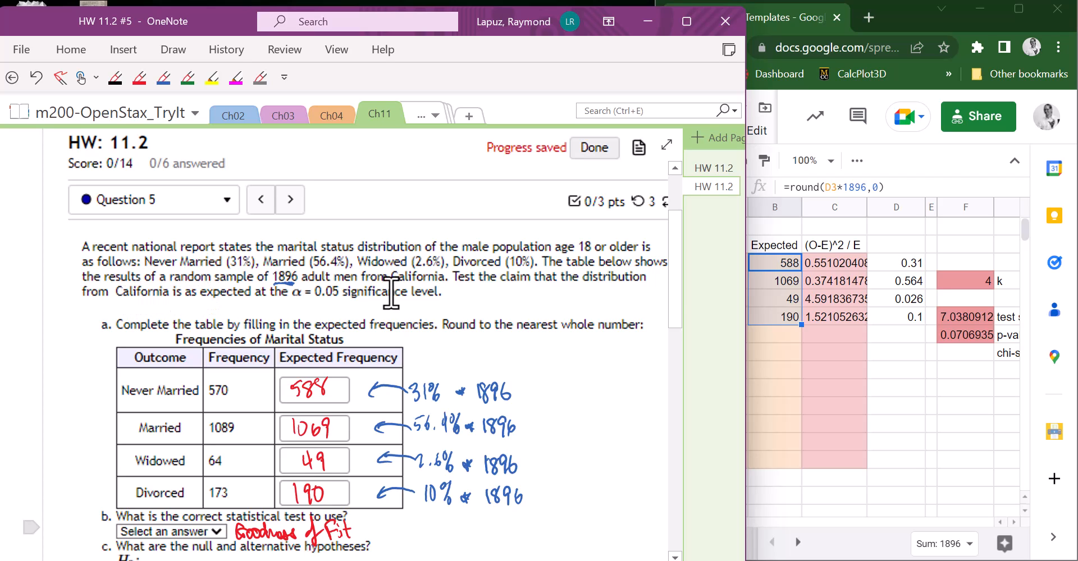
drag(669, 284, 666, 344)
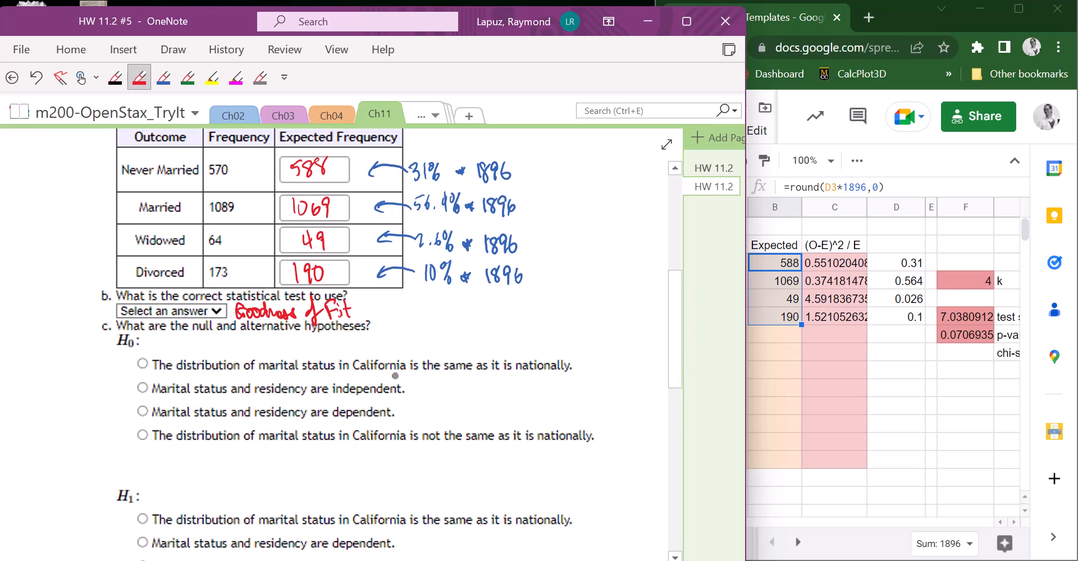
mouse_move(452, 378)
mouse_down()
mouse_move(602, 377)
mouse_move(609, 353)
mouse_up()
drag(141, 359, 143, 364)
drag(369, 383, 356, 397)
mouse_move(355, 385)
mouse_down()
mouse_move(372, 395)
mouse_move(353, 419)
mouse_up()
drag(358, 407, 373, 416)
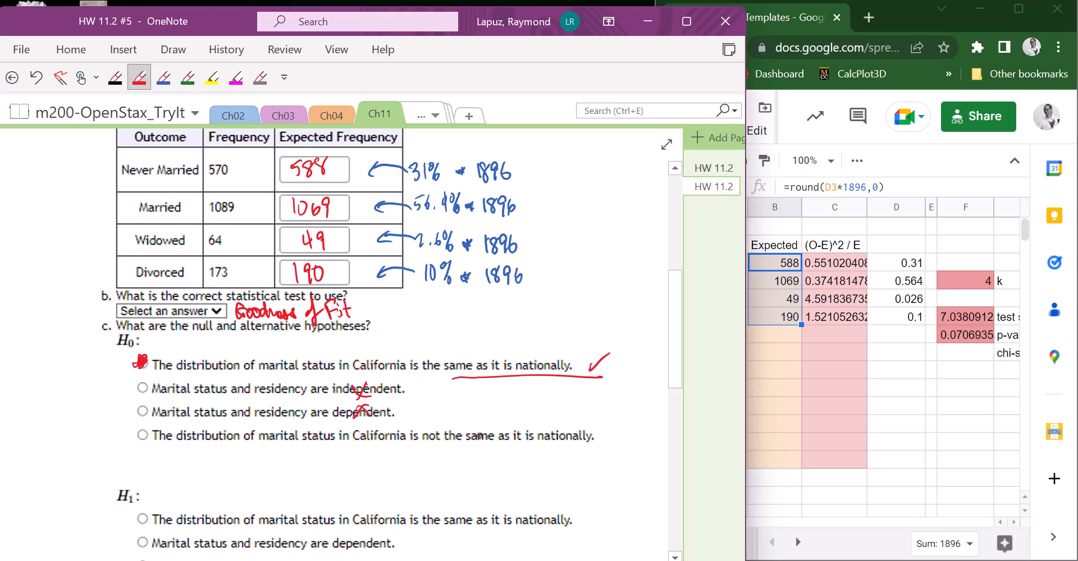
drag(424, 445, 441, 449)
key(Escape)
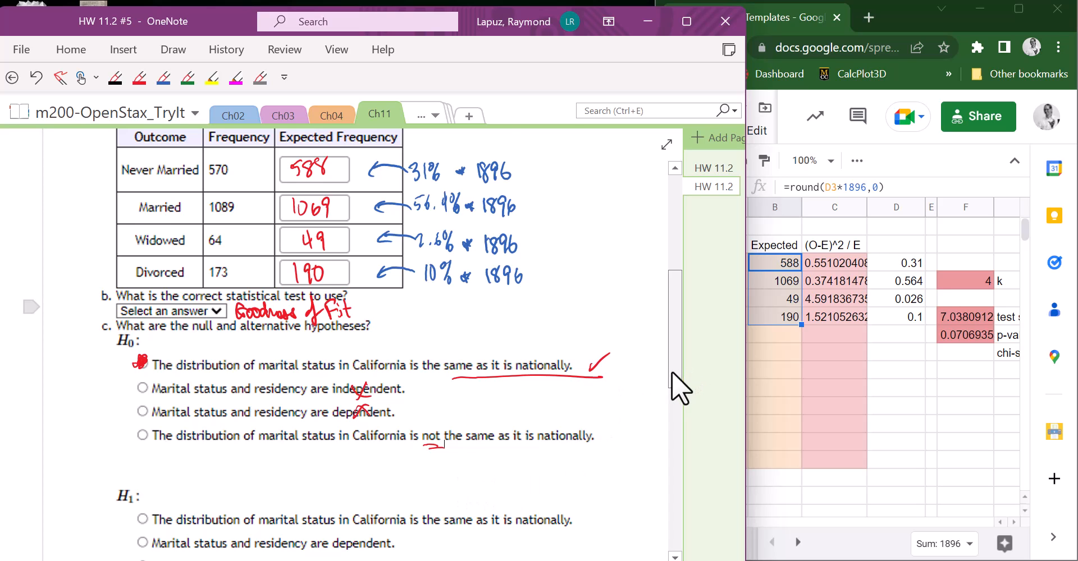
- Mark the "not the same as it is nationally" option as H1, underlining its "not" and the H1 label
scroll(671, 370, down, 5)
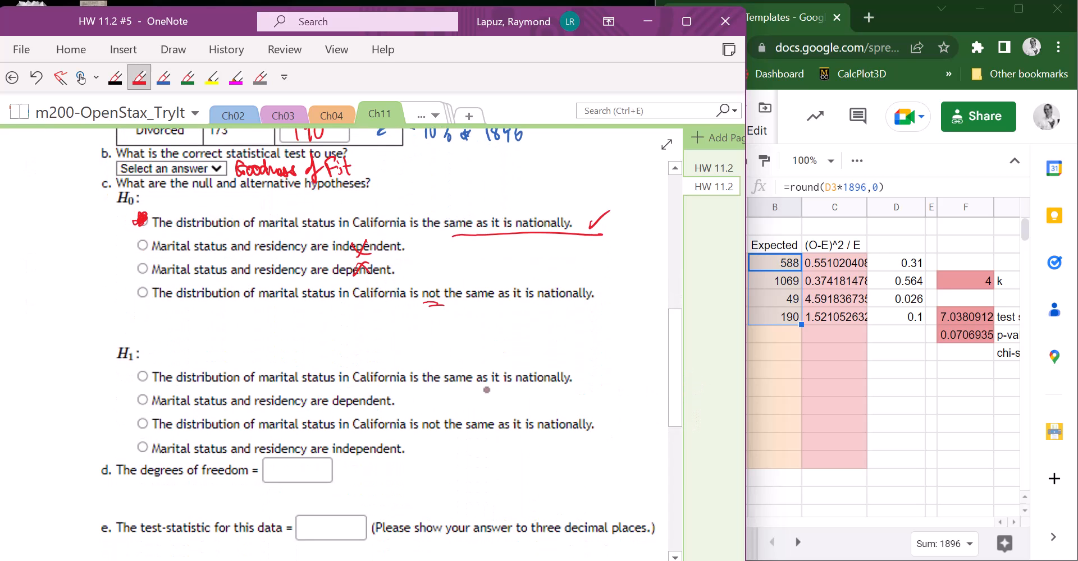
drag(427, 435, 440, 435)
drag(152, 417, 144, 421)
drag(114, 366, 132, 362)
key(Escape)
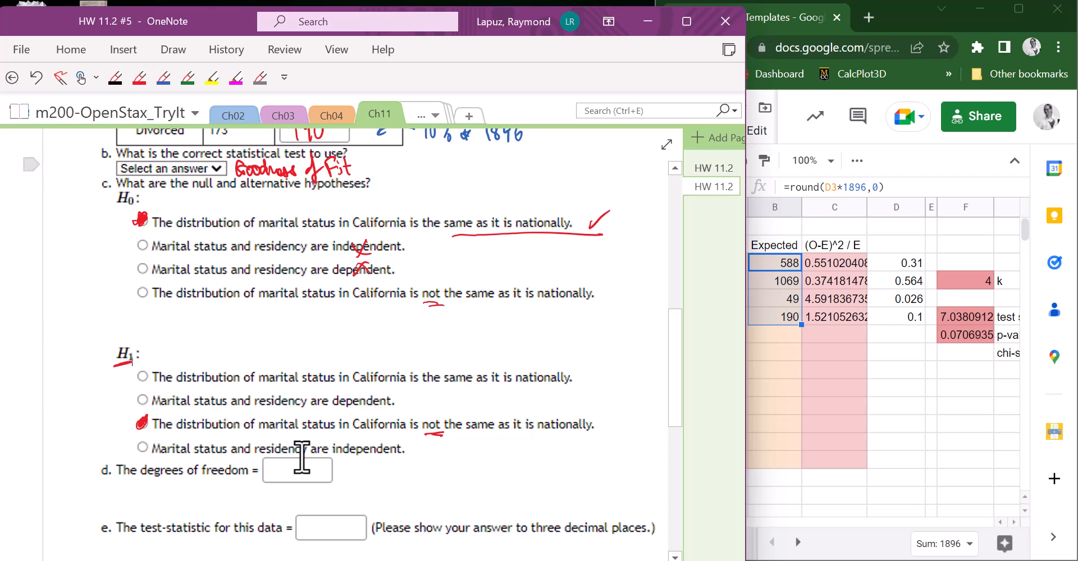
- In the spreadsheet, examine the (O-E)^2 / E values in C3:C6 and the formulas for the test statistic, p-value and k
click(815, 384)
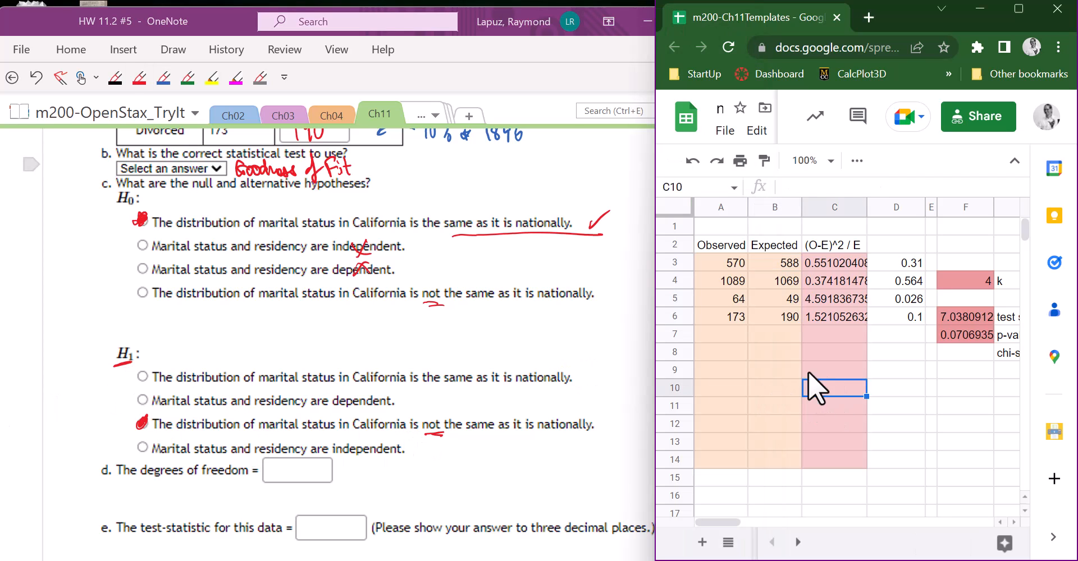
drag(850, 263, 841, 318)
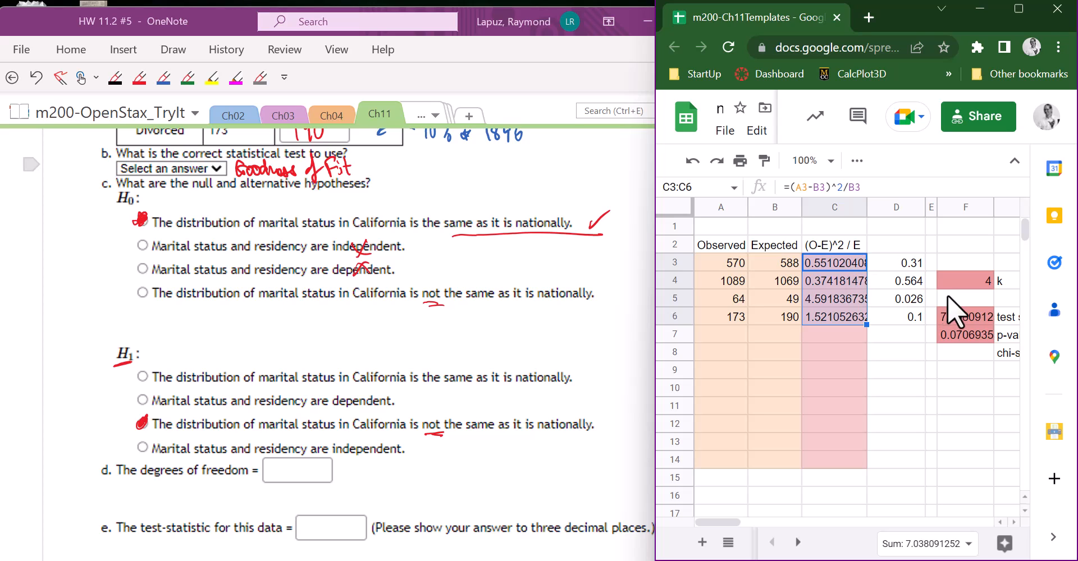
click(961, 315)
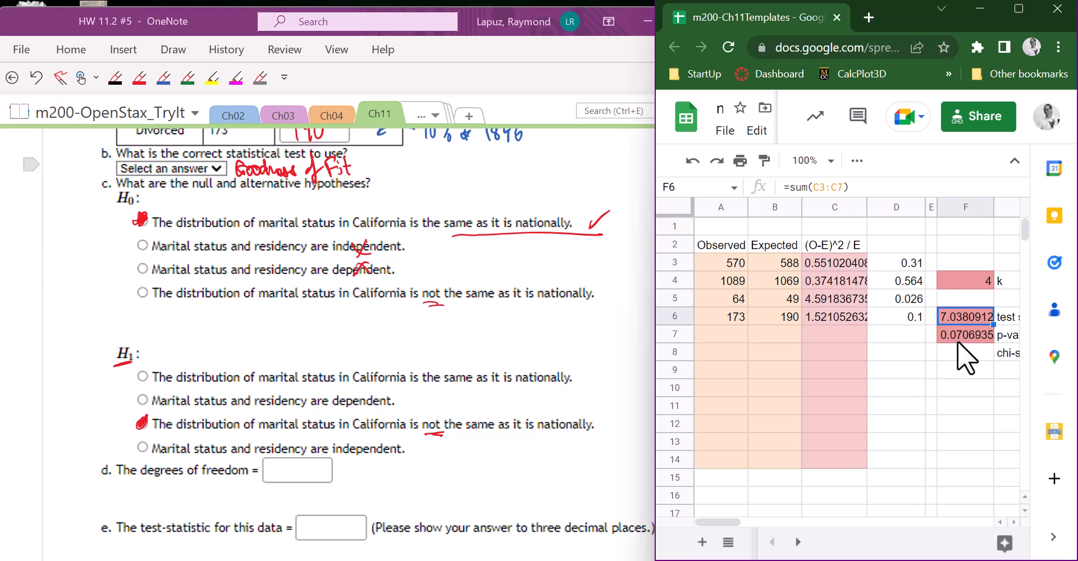
click(965, 334)
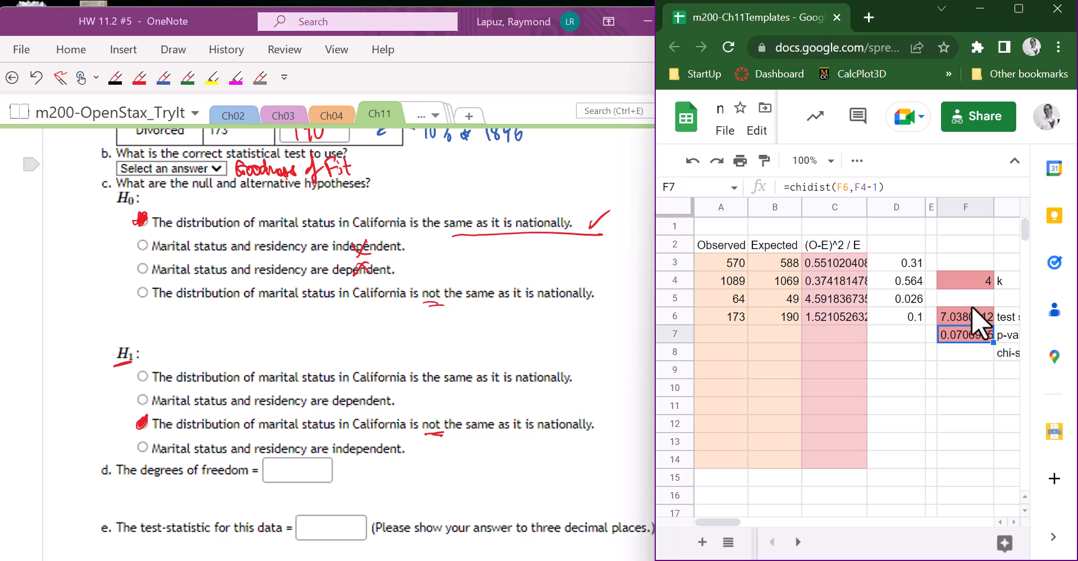
click(975, 279)
- Return to OneNote and handwrite 3 as the degrees of freedom in part d and 7.038 as the test statistic in part e
drag(655, 270, 755, 276)
click(615, 335)
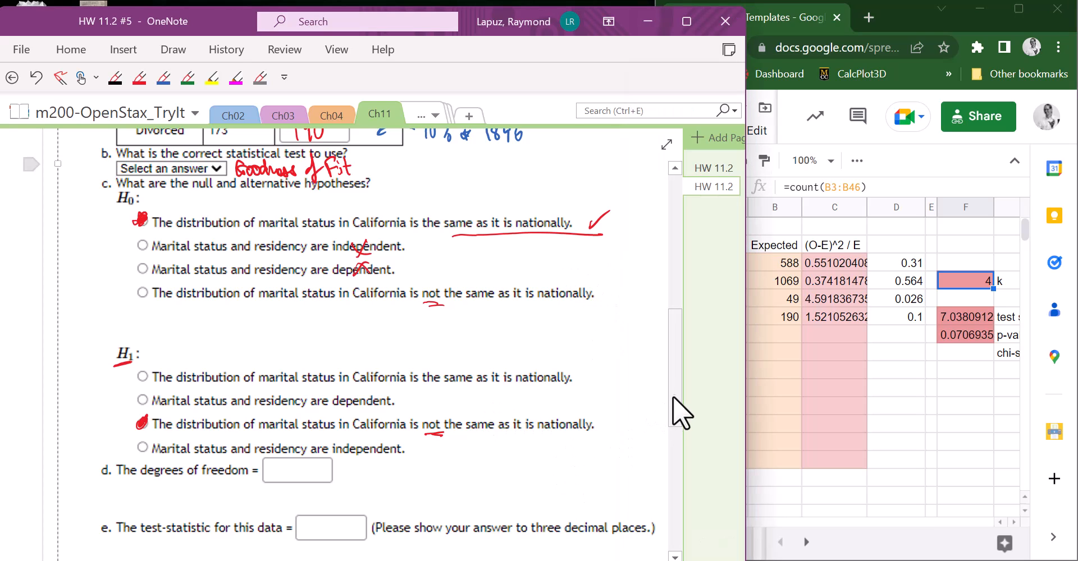
scroll(673, 407, down, 3)
drag(287, 288, 287, 302)
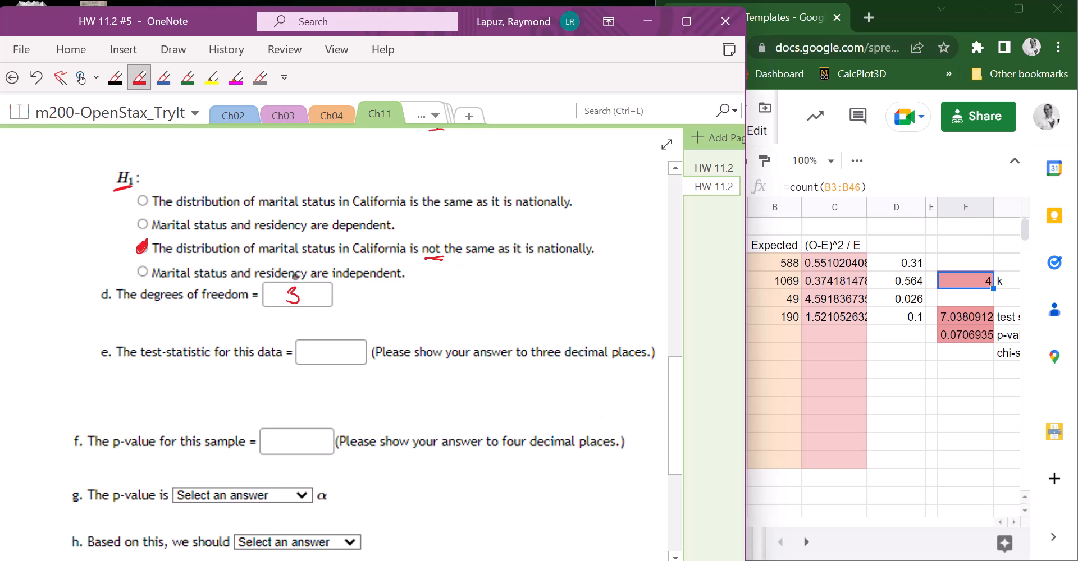
mouse_move(302, 347)
mouse_down()
mouse_move(315, 345)
mouse_move(306, 361)
mouse_up()
mouse_move(313, 356)
mouse_down()
mouse_move(324, 345)
mouse_move(330, 360)
mouse_move(344, 345)
mouse_up()
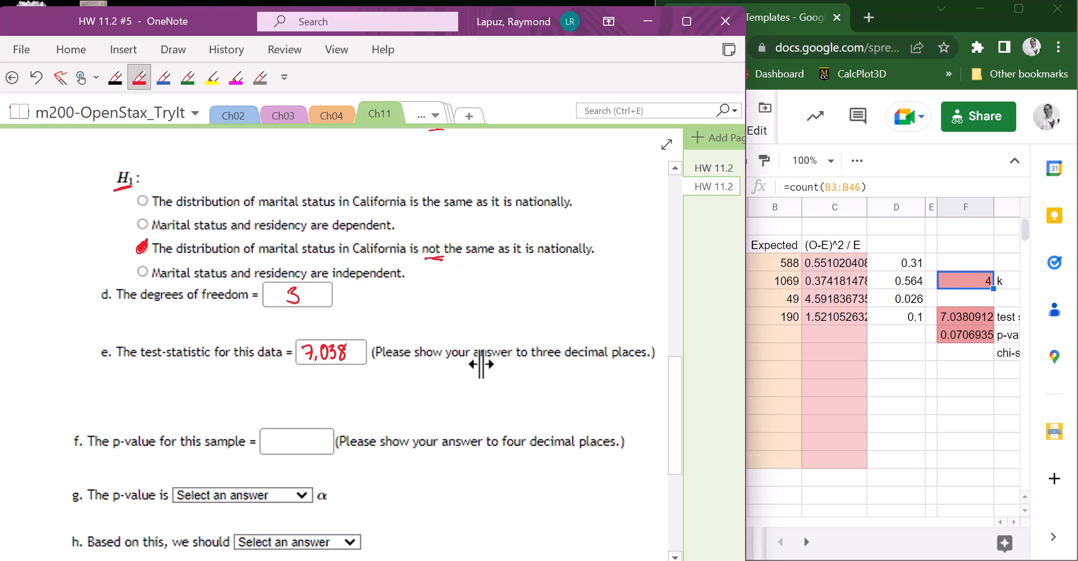
key(Escape)
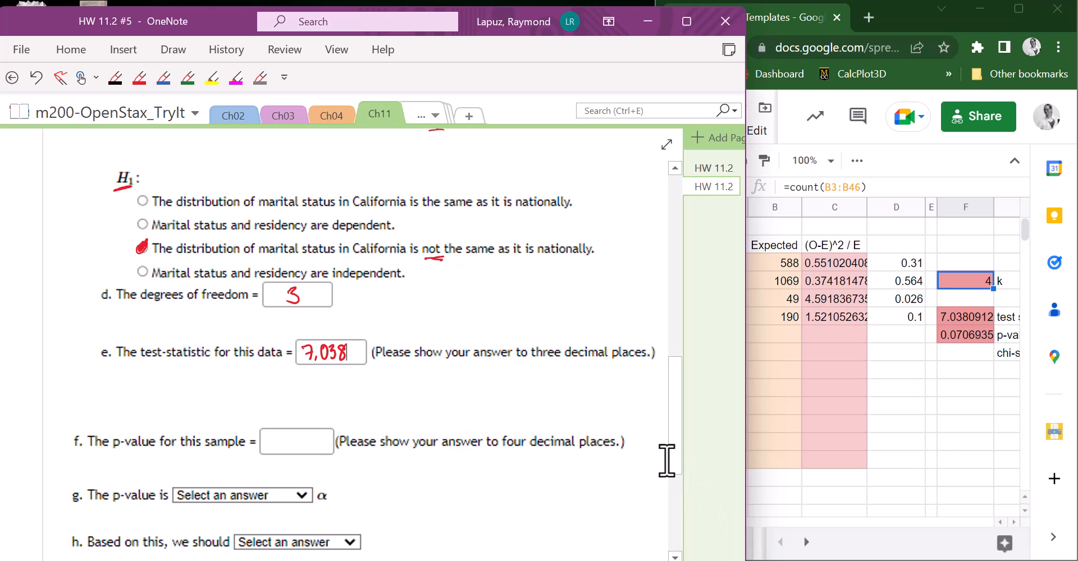
- Handwrite 0.0707 in red as the p-value in part f
click(140, 77)
mouse_move(275, 434)
mouse_down()
mouse_move(268, 446)
mouse_move(288, 437)
mouse_move(297, 451)
mouse_up()
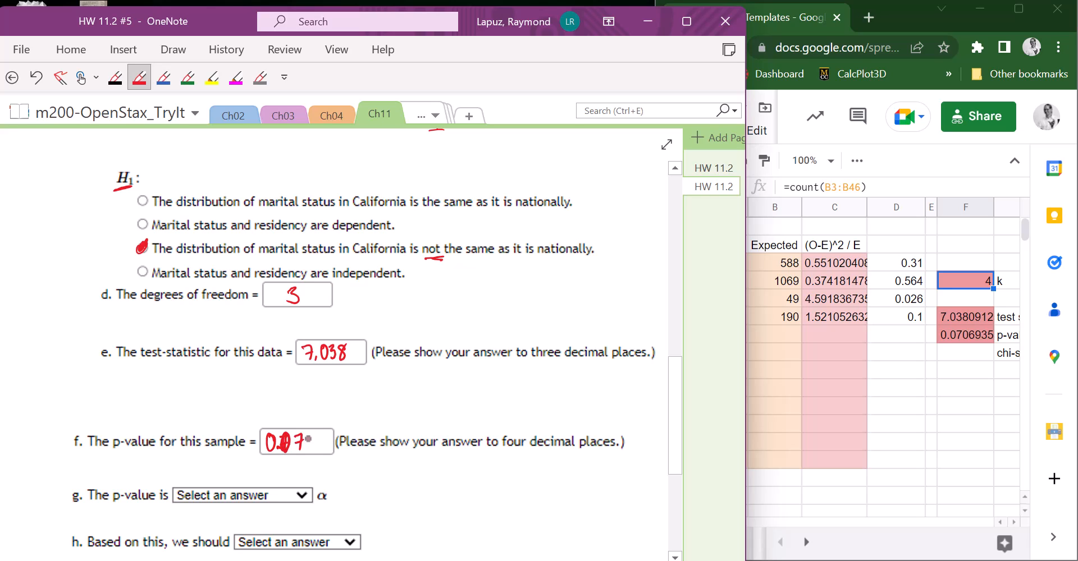
mouse_move(317, 434)
mouse_down()
mouse_move(321, 454)
mouse_move(335, 437)
mouse_up()
key(Escape)
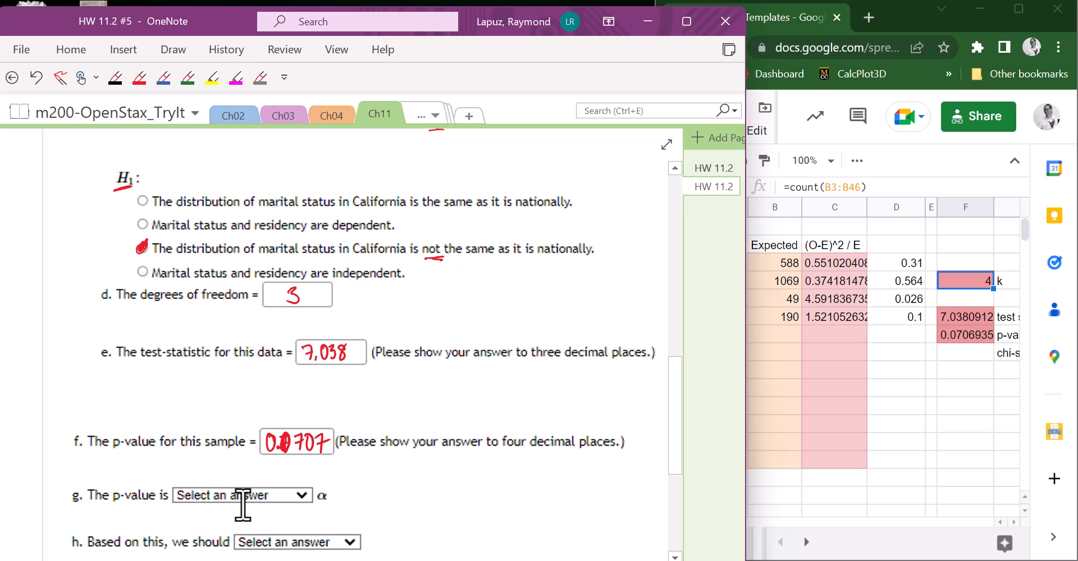
- Check the significance level in the problem statement and handwrite "α = 0.05" in red beside part g
scroll(574, 455, down, 3)
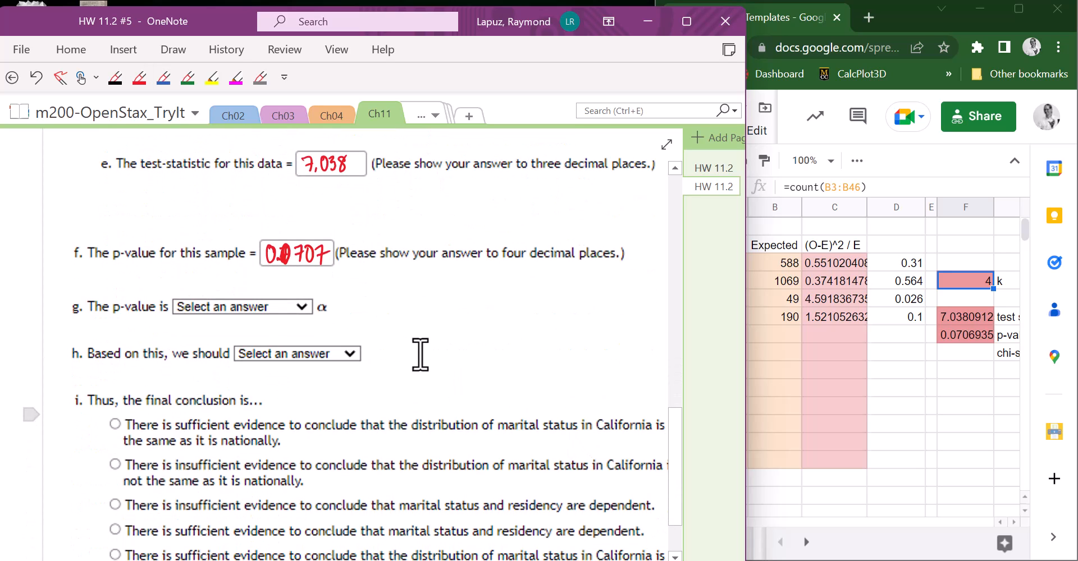
scroll(369, 393, up, 5)
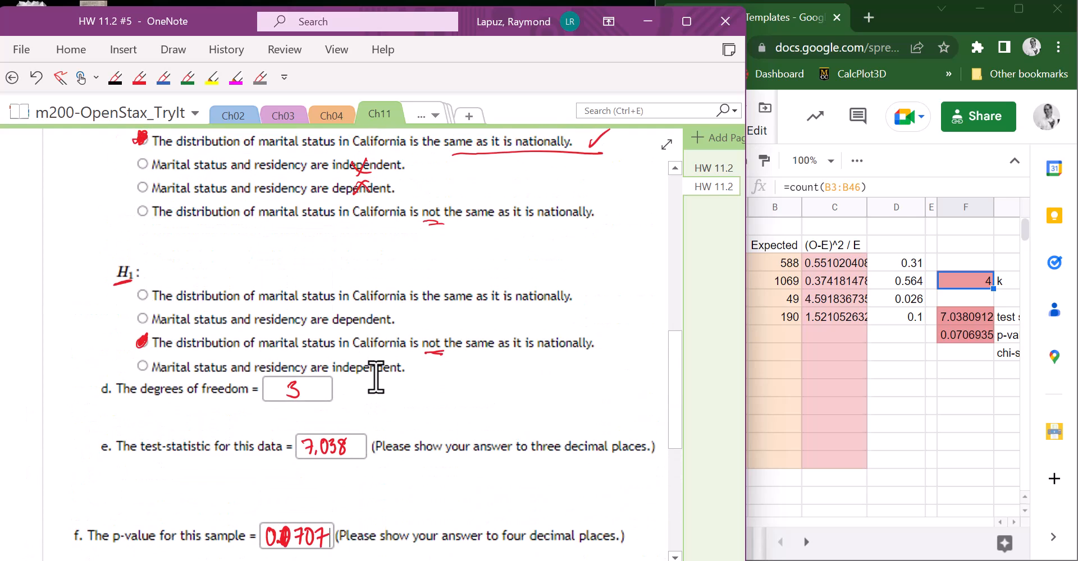
scroll(376, 365, up, 8)
scroll(379, 335, up, 1)
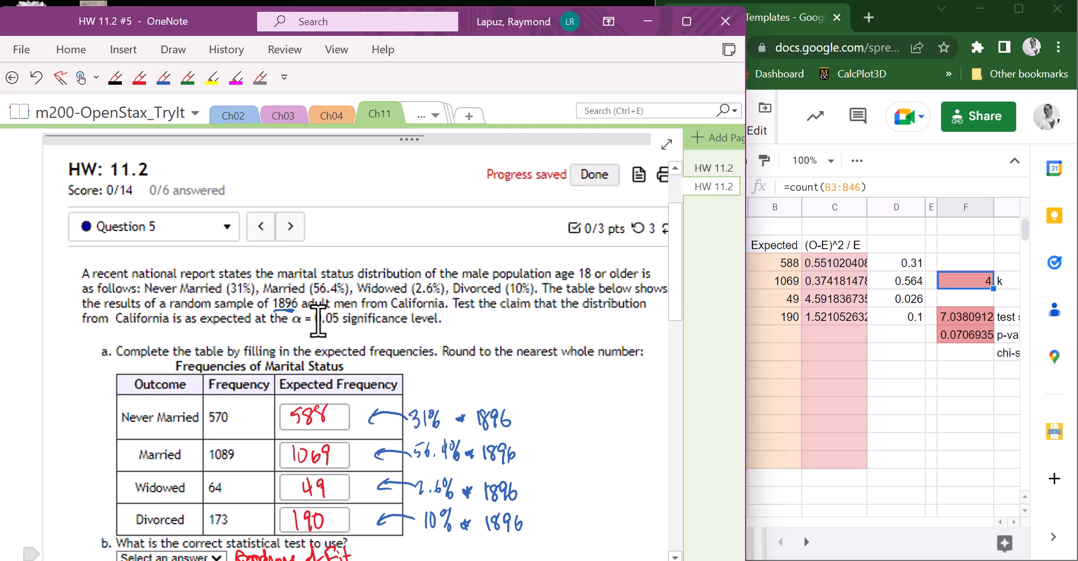
drag(671, 265, 671, 459)
click(140, 78)
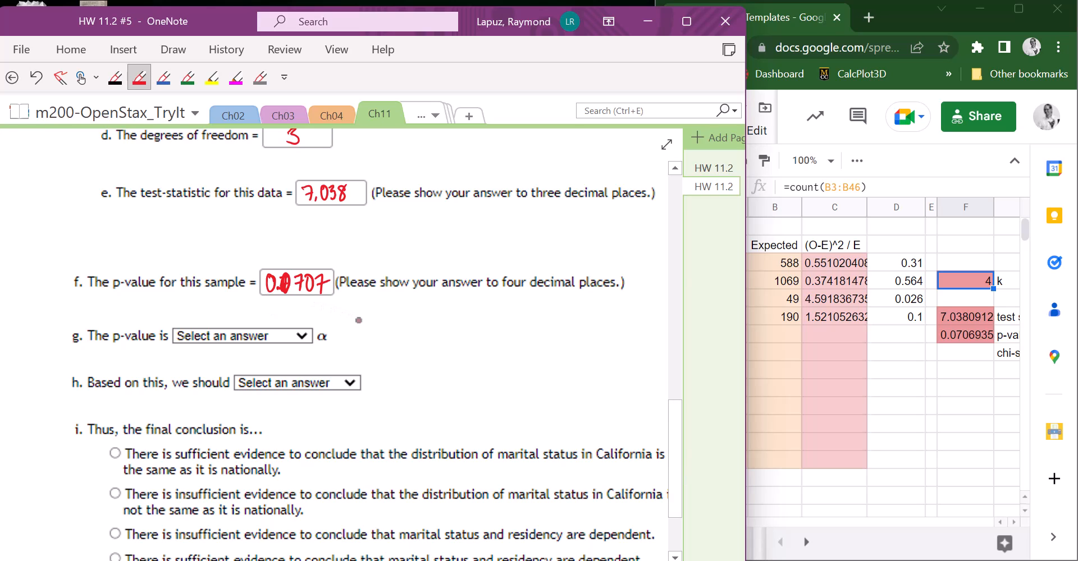
mouse_move(384, 322)
mouse_down()
mouse_move(439, 330)
mouse_move(448, 315)
mouse_up()
click(425, 329)
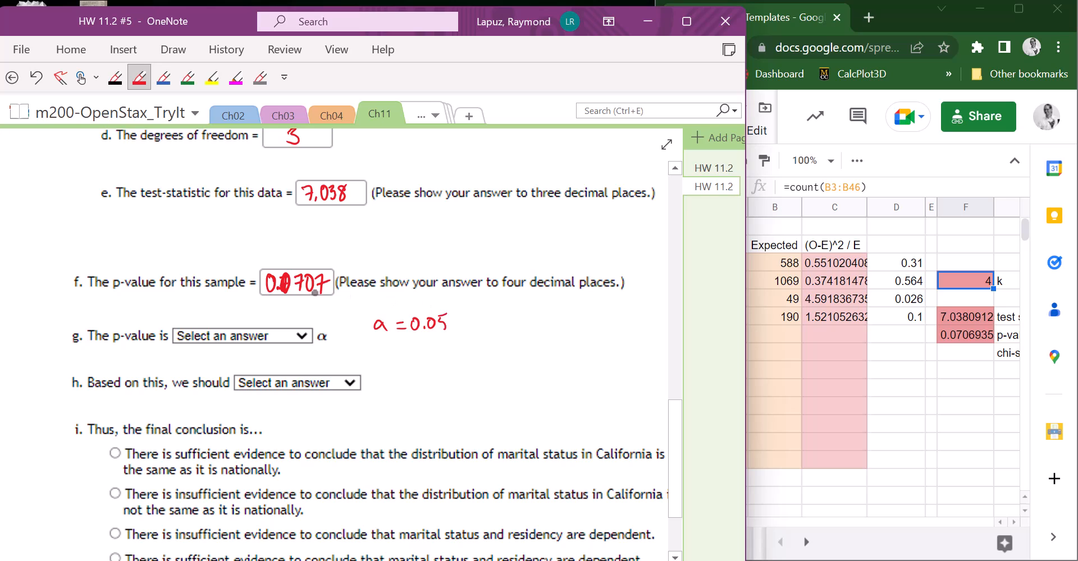
- Complete the part g comparison with "PV >", strike through the part h answer box and write "Fail to Reject H0" beside it
drag(312, 315, 313, 328)
drag(313, 315, 345, 330)
mouse_move(257, 389)
mouse_down()
mouse_move(344, 386)
mouse_move(388, 369)
mouse_move(393, 387)
mouse_move(463, 379)
mouse_move(474, 403)
mouse_move(479, 381)
mouse_move(514, 364)
mouse_move(523, 384)
mouse_up()
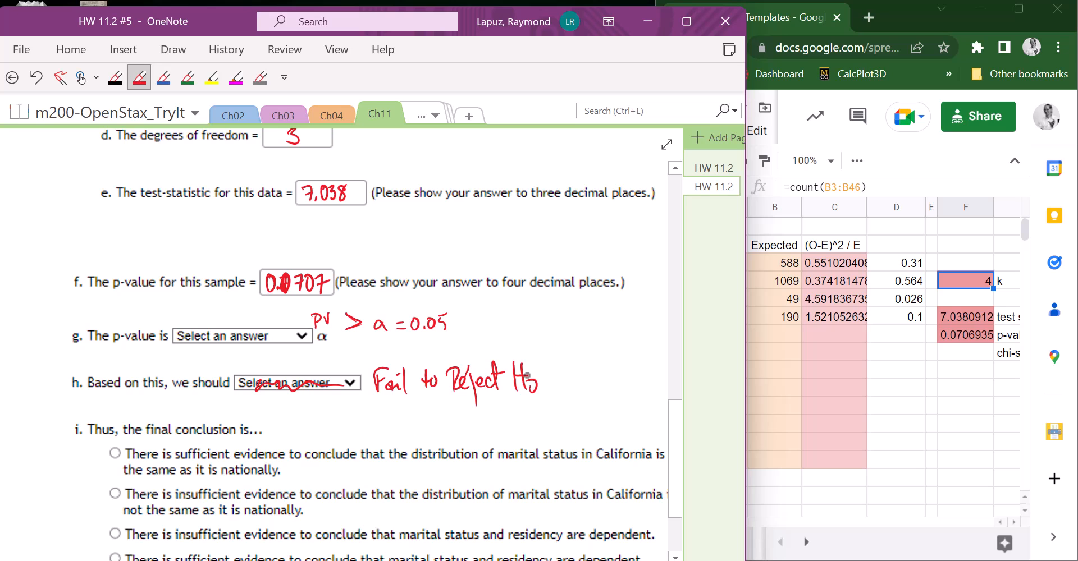
key(Escape)
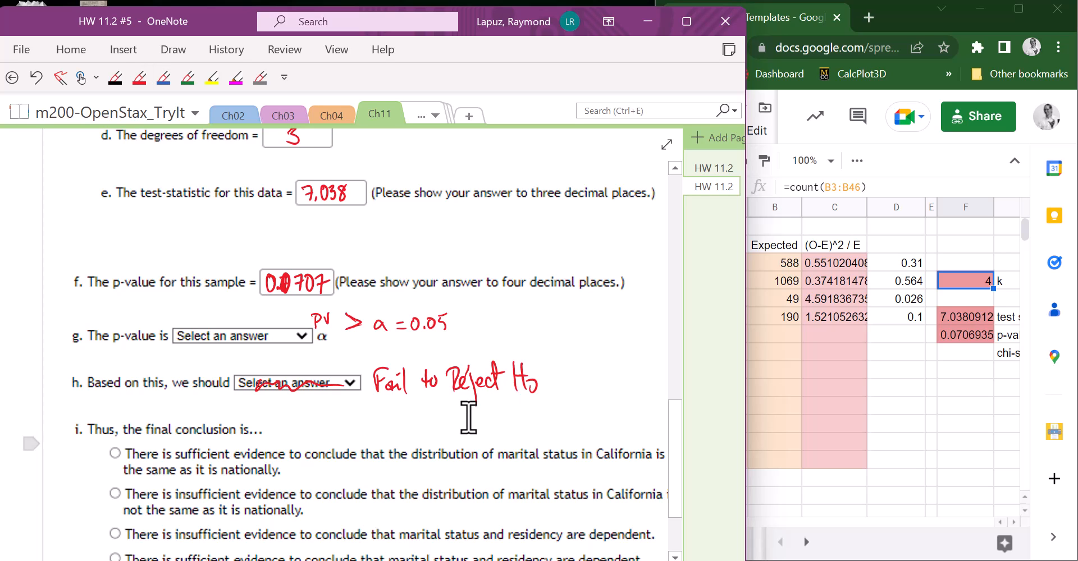
- Review the marked hypotheses and widen the OneNote window to show the full conclusion options in part i
scroll(455, 407, up, 2)
scroll(447, 404, up, 9)
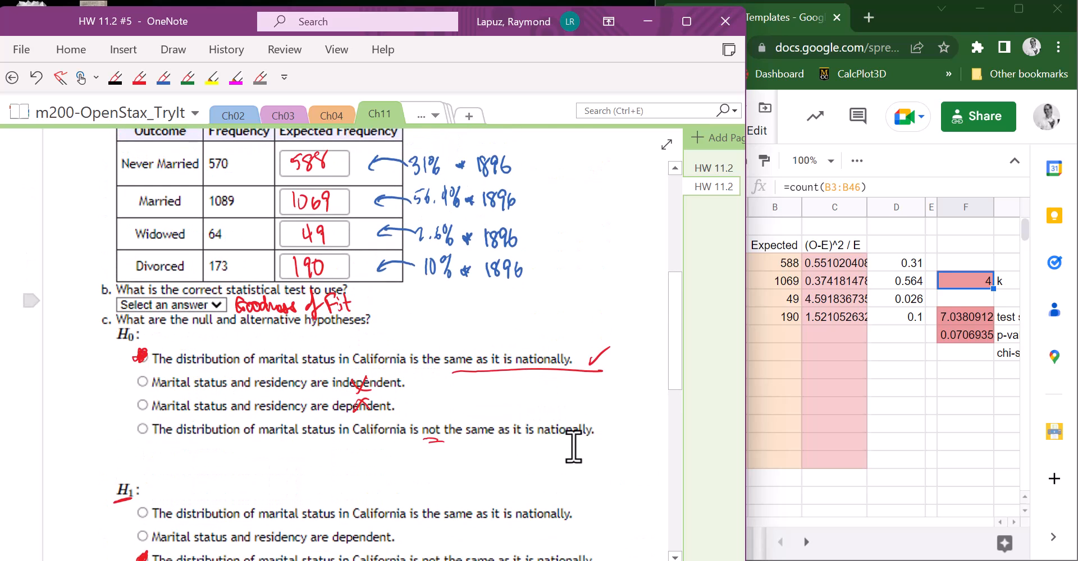
scroll(578, 465, down, 7)
scroll(590, 461, down, 3)
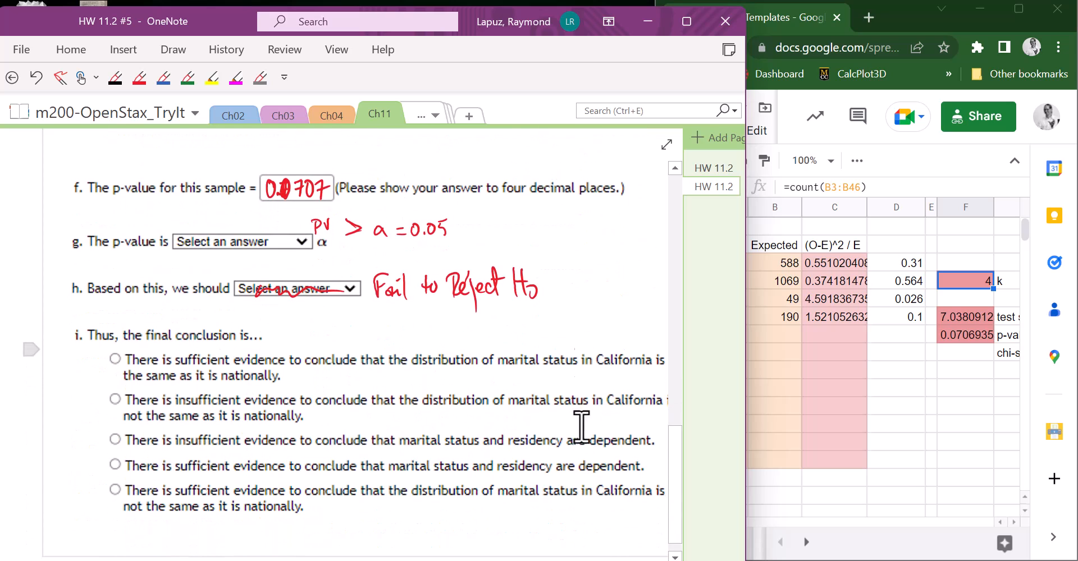
drag(747, 357, 831, 365)
scroll(731, 421, down, 2)
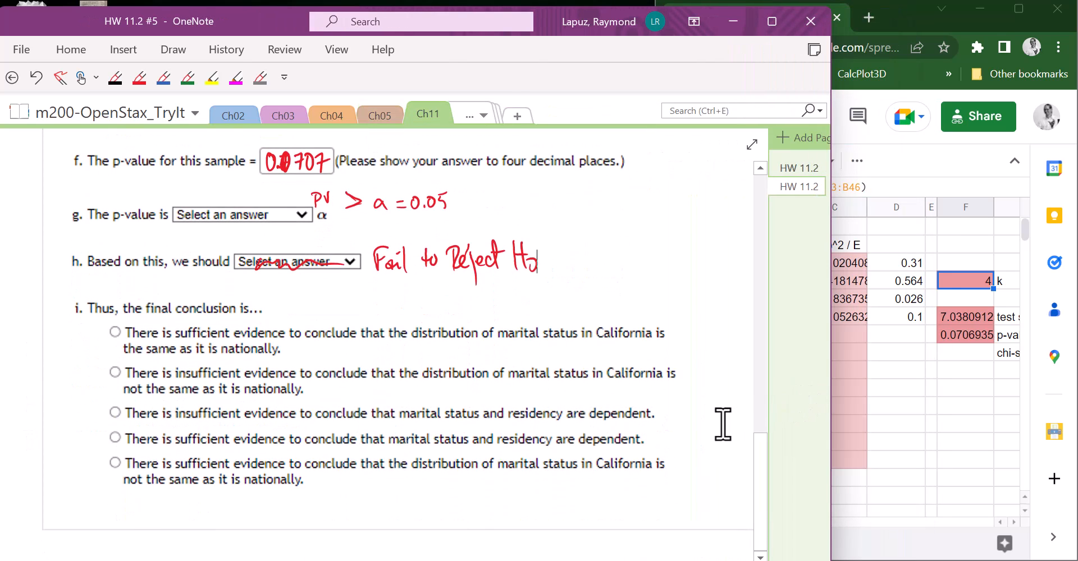
- Annotate part i: tick the first conclusion, underline the second's distribution claim, link the two with an arrow, and bracket both line ends
click(139, 78)
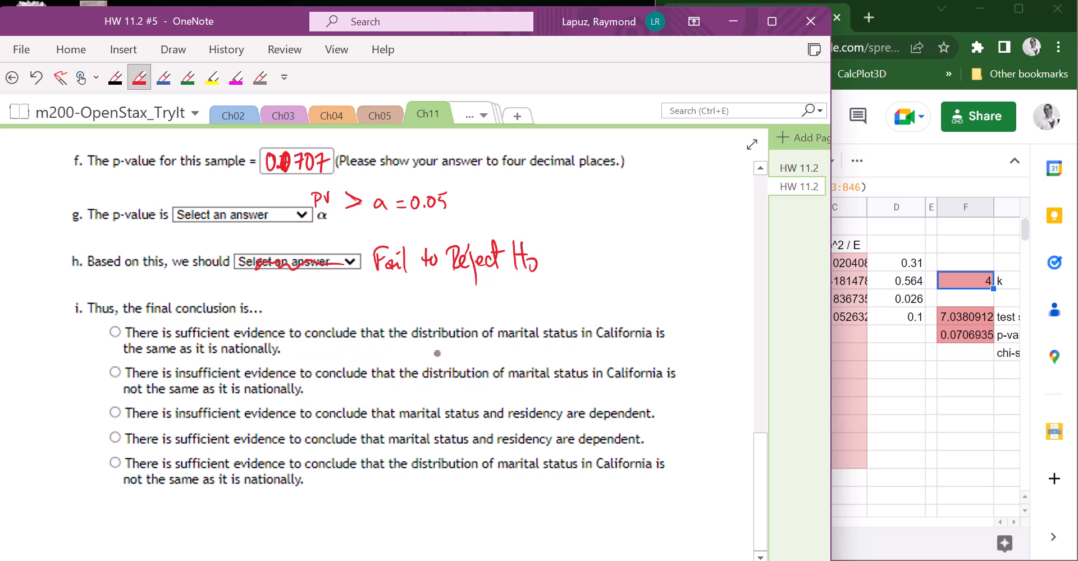
drag(291, 350, 310, 334)
drag(418, 383, 646, 384)
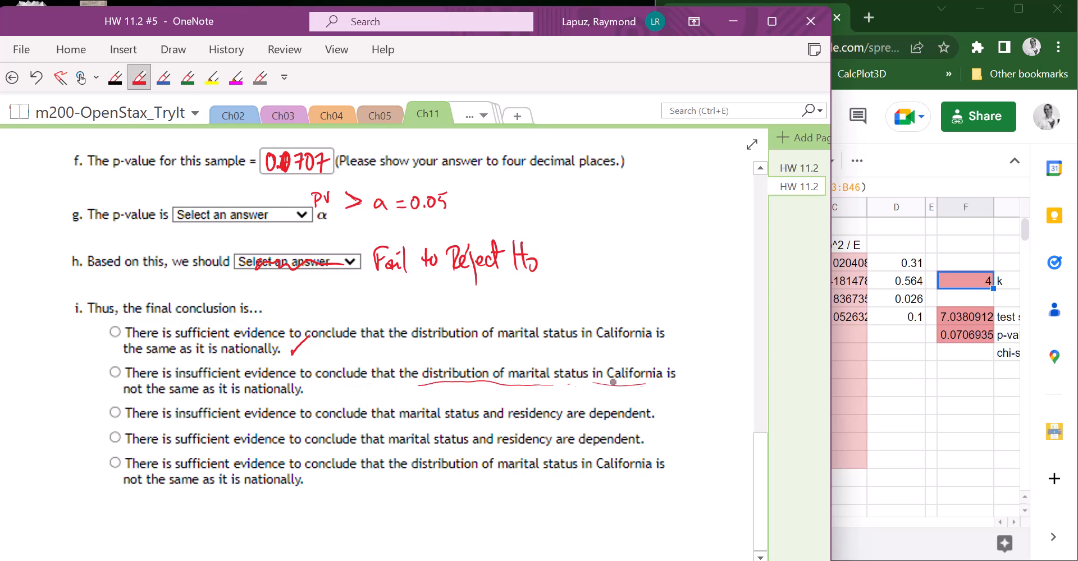
drag(131, 402, 285, 396)
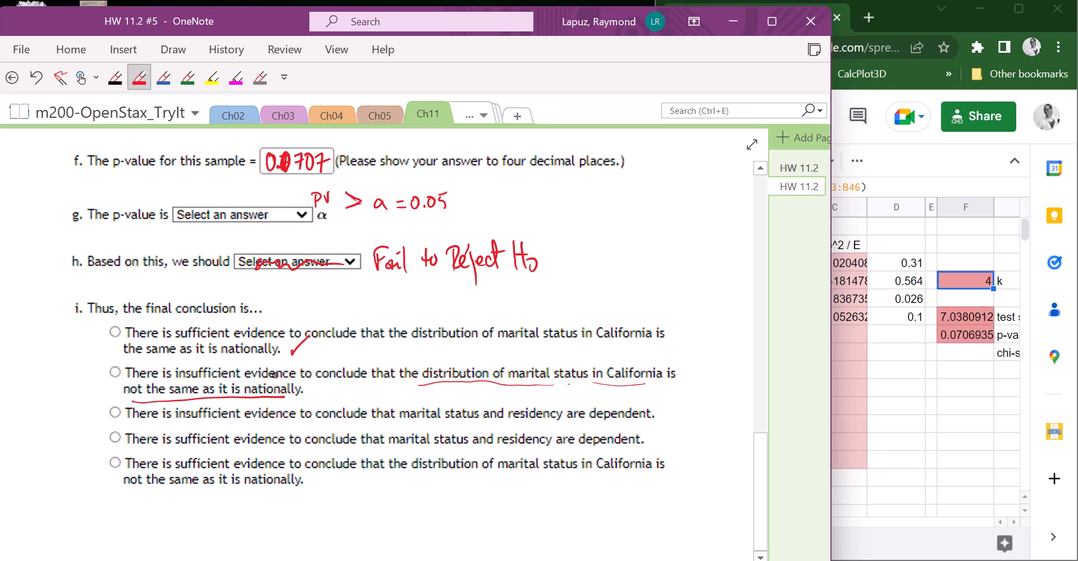
mouse_move(338, 351)
mouse_down()
mouse_move(343, 370)
mouse_move(349, 347)
mouse_up()
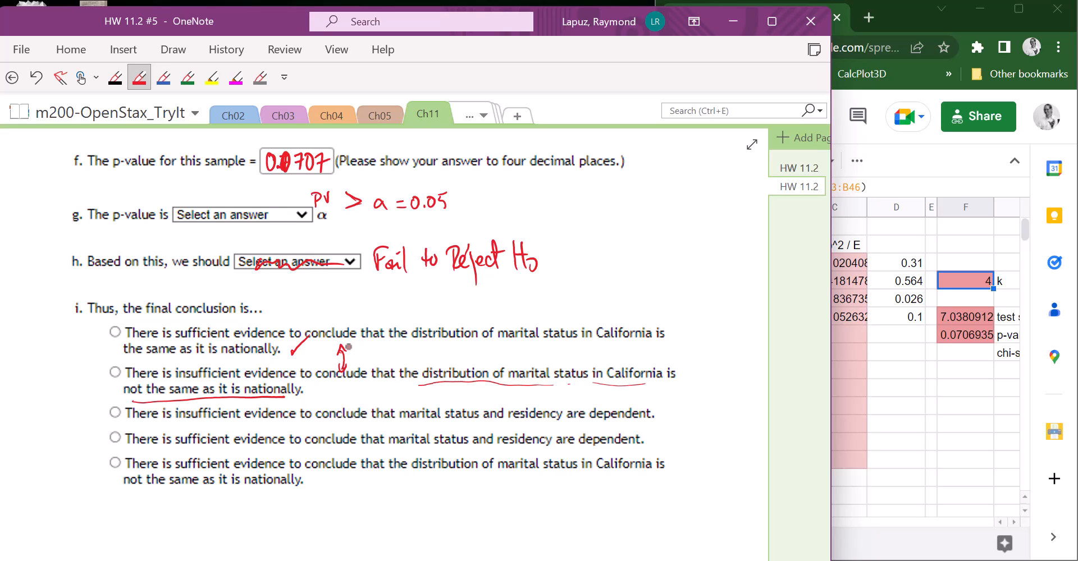
mouse_move(647, 321)
mouse_down()
mouse_move(673, 342)
mouse_move(629, 349)
mouse_up()
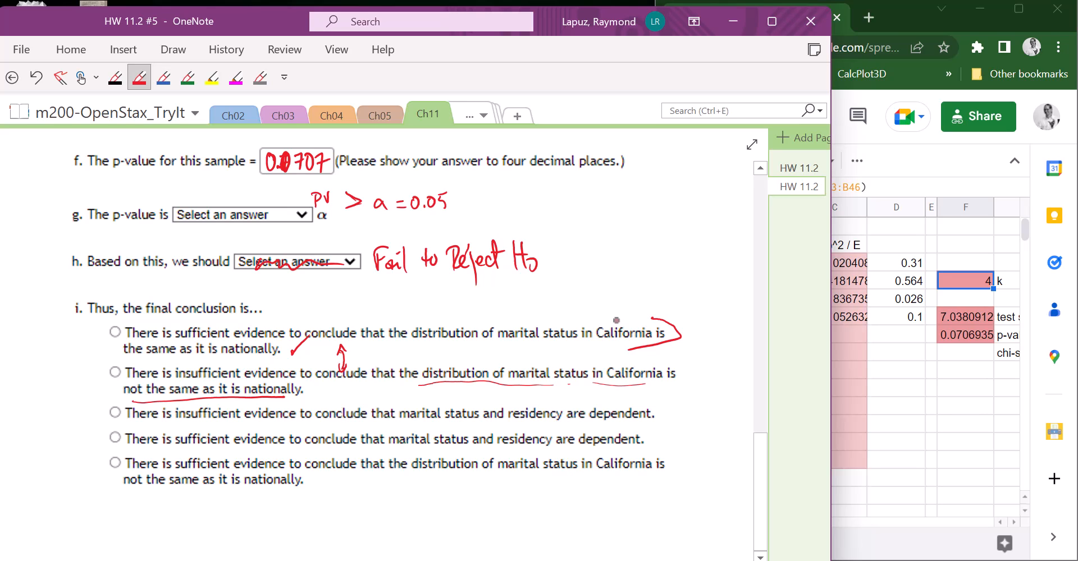
click(910, 442)
click(594, 382)
drag(671, 366, 644, 395)
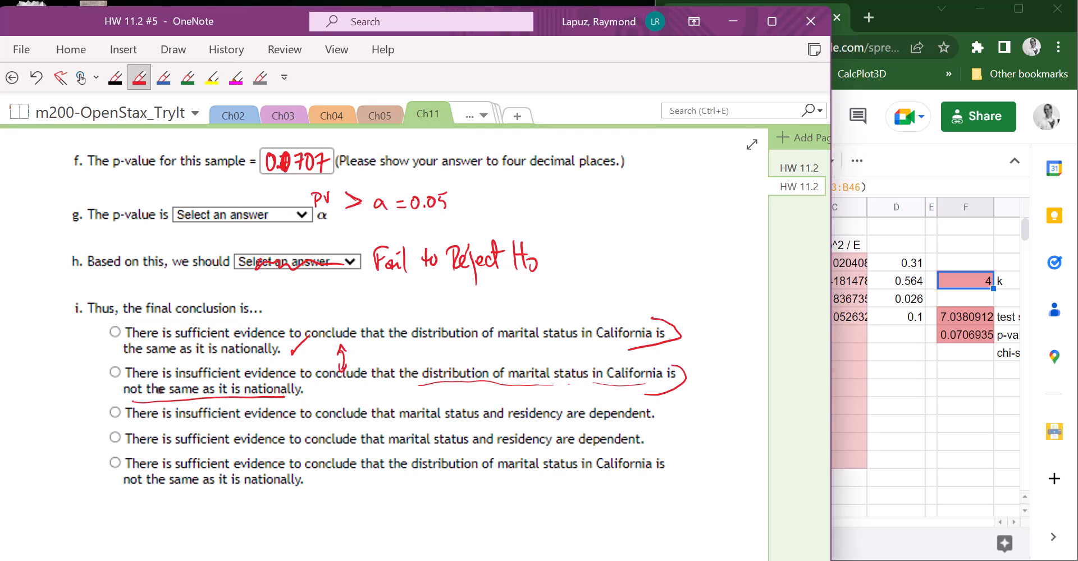
- Cross out the last three conclusions and fill in the "insufficient evidence… not the same as it is nationally" choice, leaving the pen
mouse_move(623, 405)
mouse_down()
mouse_move(600, 439)
mouse_move(627, 453)
mouse_up()
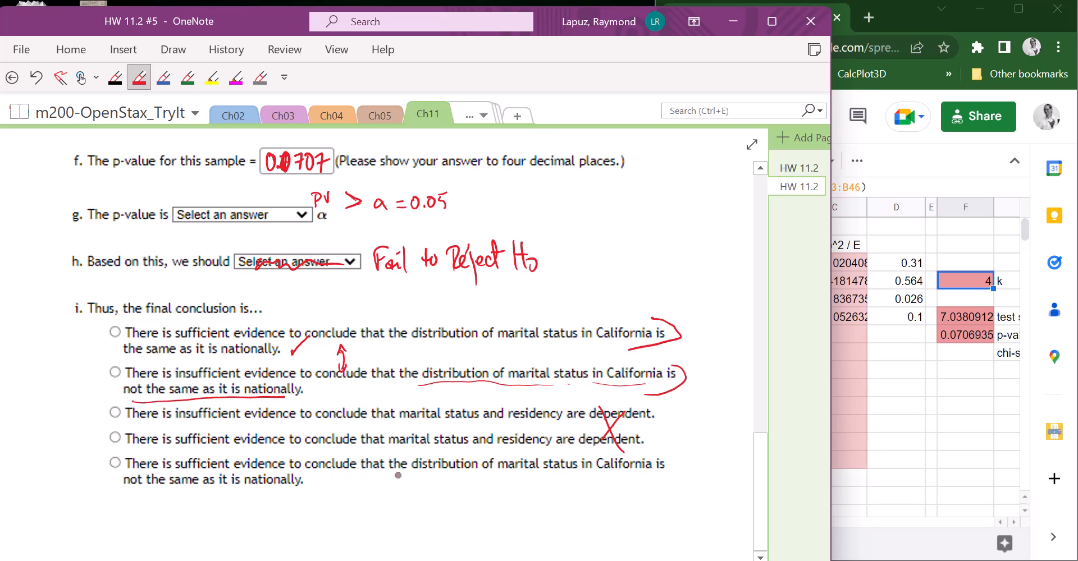
drag(304, 462, 286, 484)
drag(285, 463, 307, 489)
mouse_move(113, 366)
mouse_down()
mouse_move(118, 375)
mouse_move(111, 366)
mouse_up()
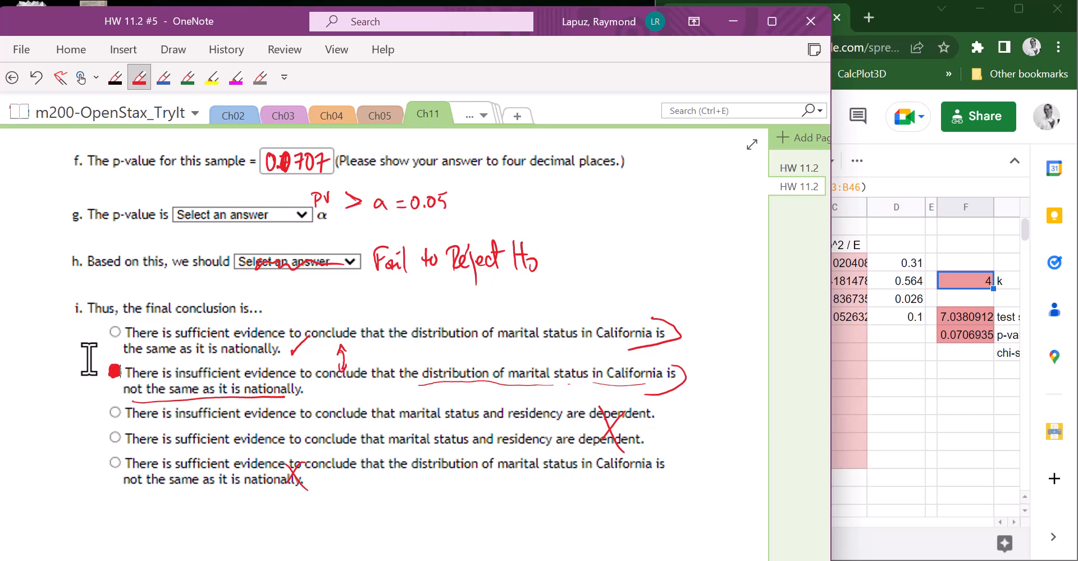
click(81, 77)
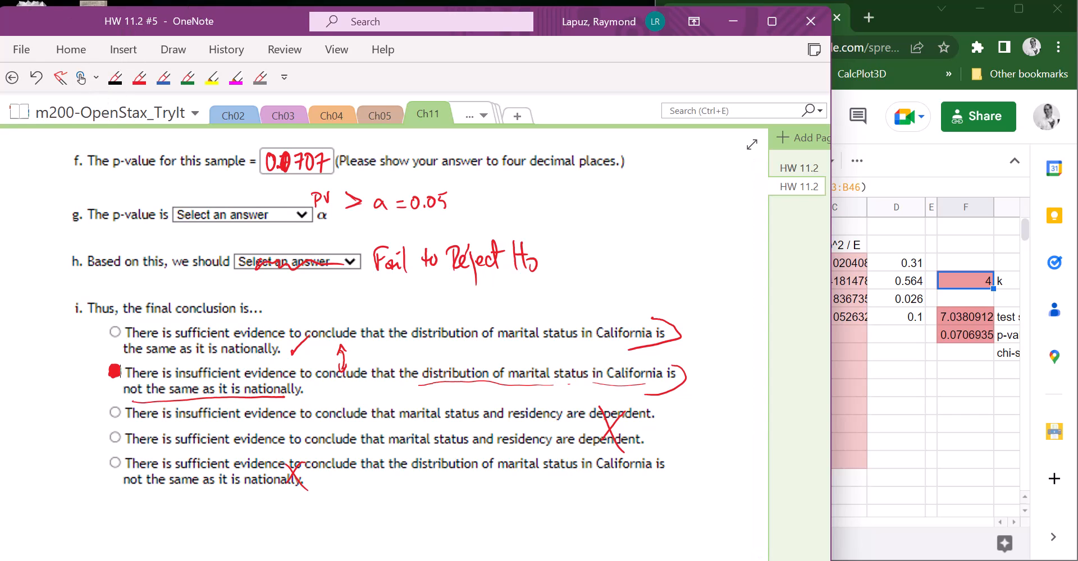